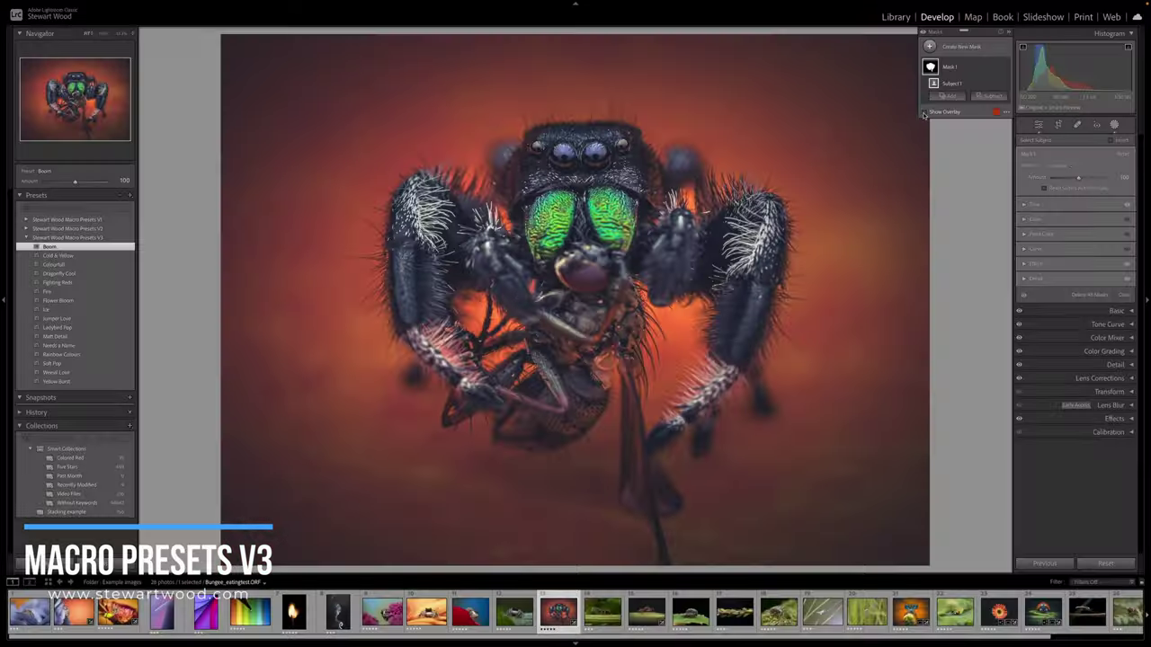
Turn on the subject mask overlay for the Boom-edited jumping spider photo.
click(925, 113)
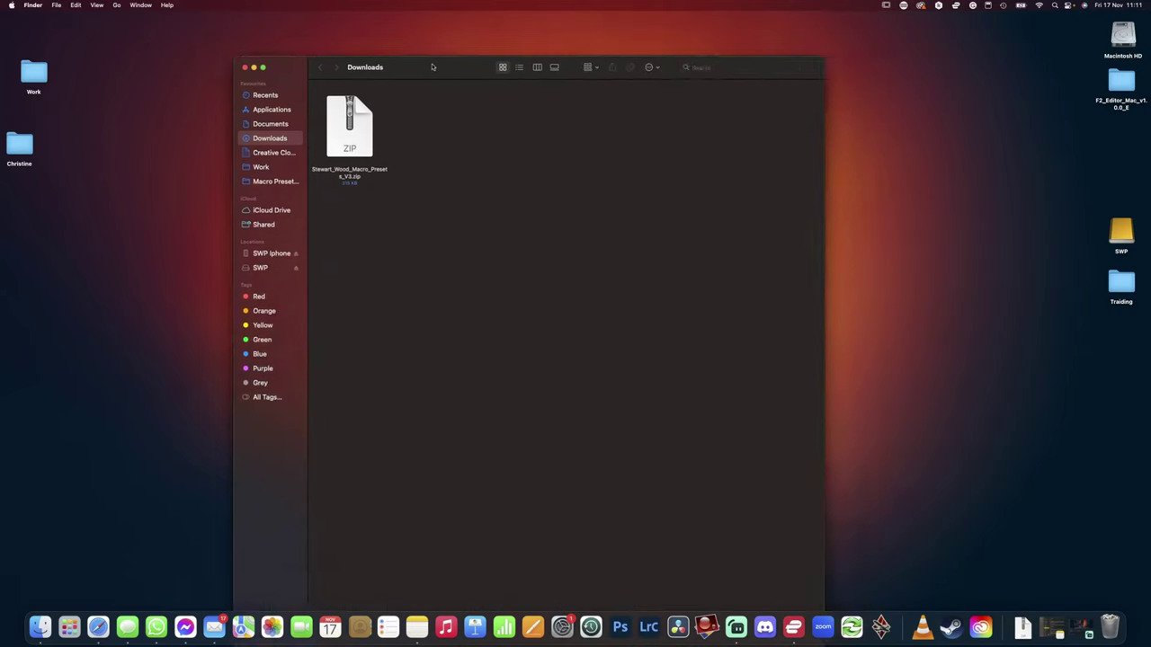
Extract Stewart_Wood_Macro_Presets_V3.zip in Downloads and open the resulting presets folder.
drag(435, 36, 476, 36)
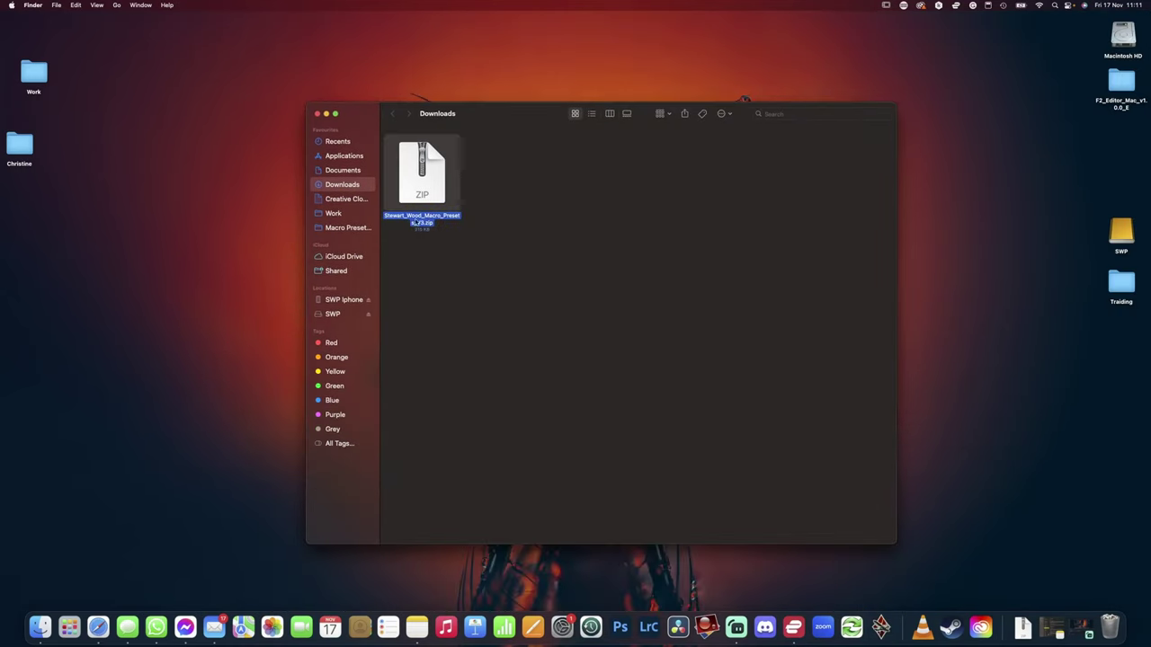
double_click(434, 197)
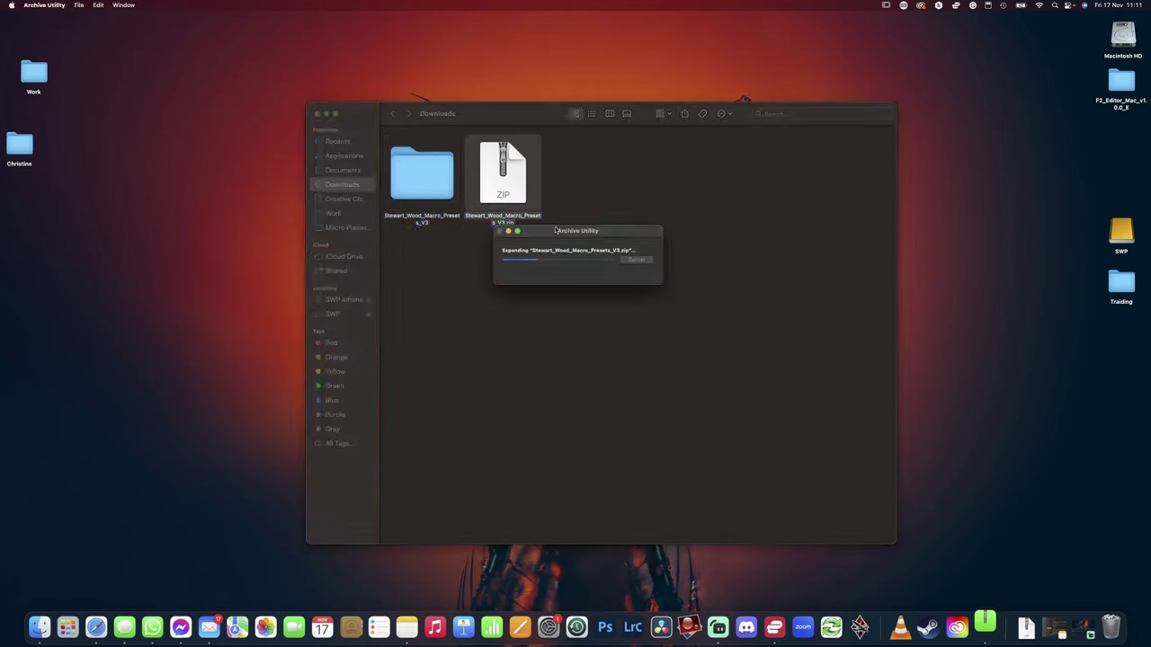
key(super+Down)
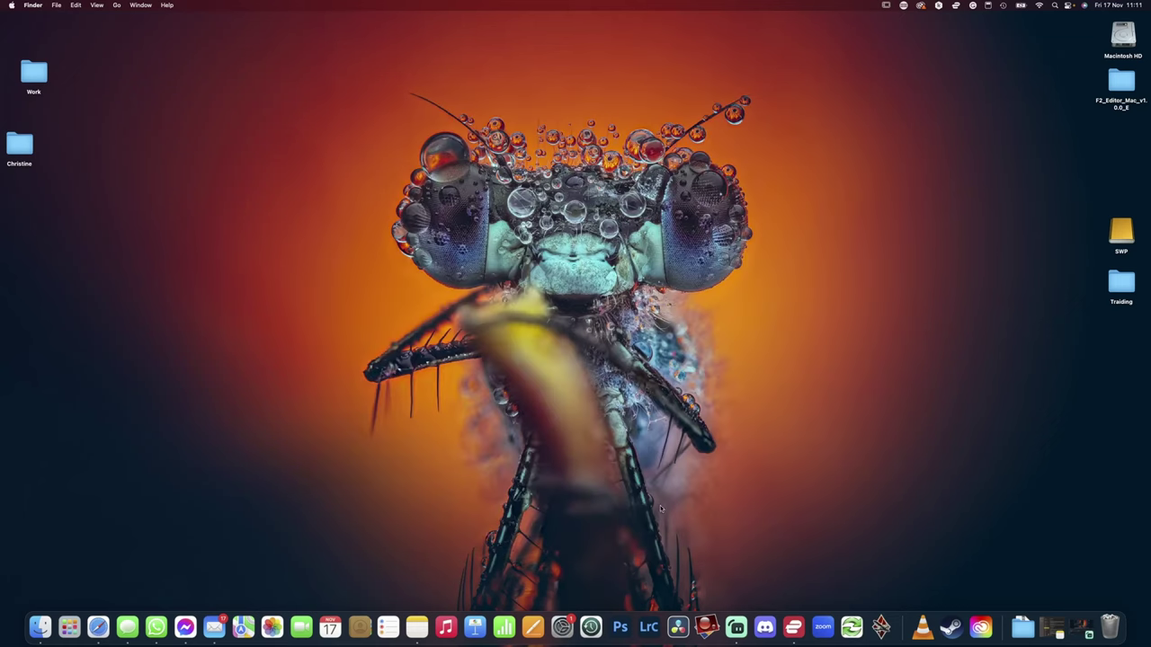
Import the presets zip from Downloads > Macro Presets V3 > Lightroom CC presets, then expand the new group.
click(648, 627)
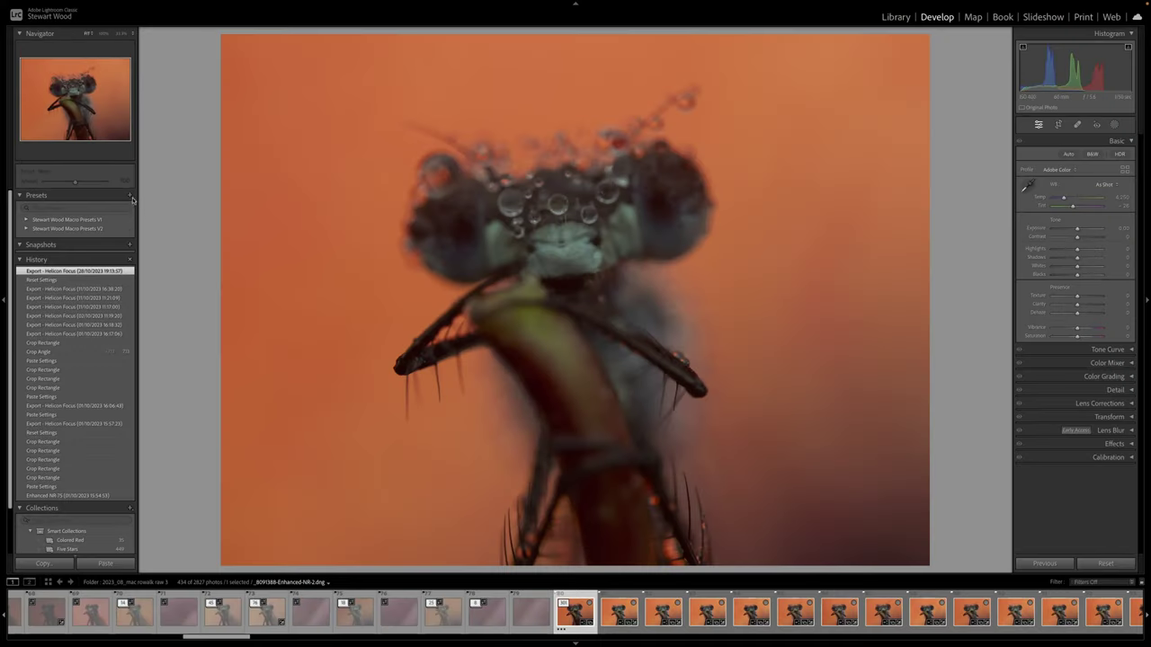
click(129, 196)
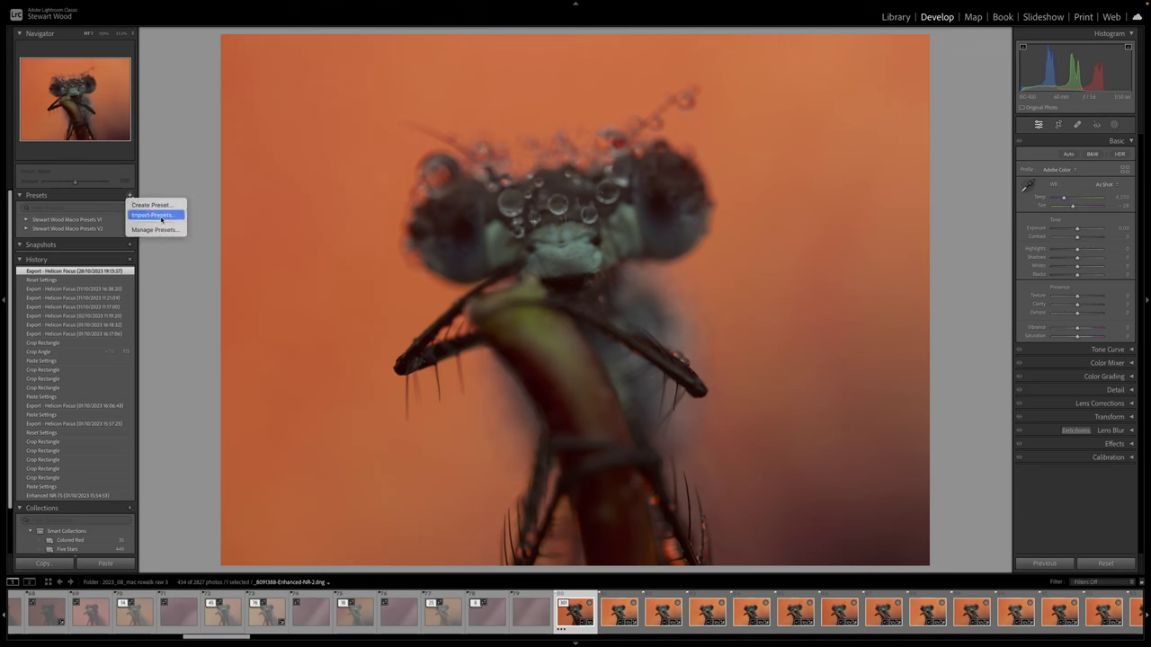
click(160, 216)
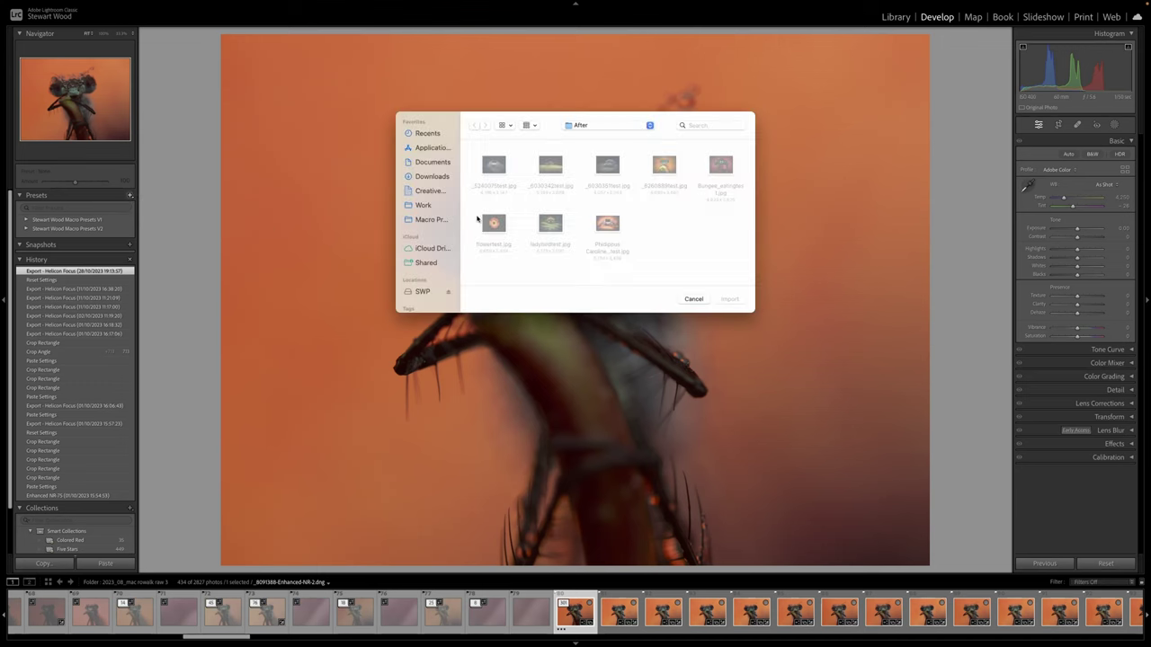
click(431, 177)
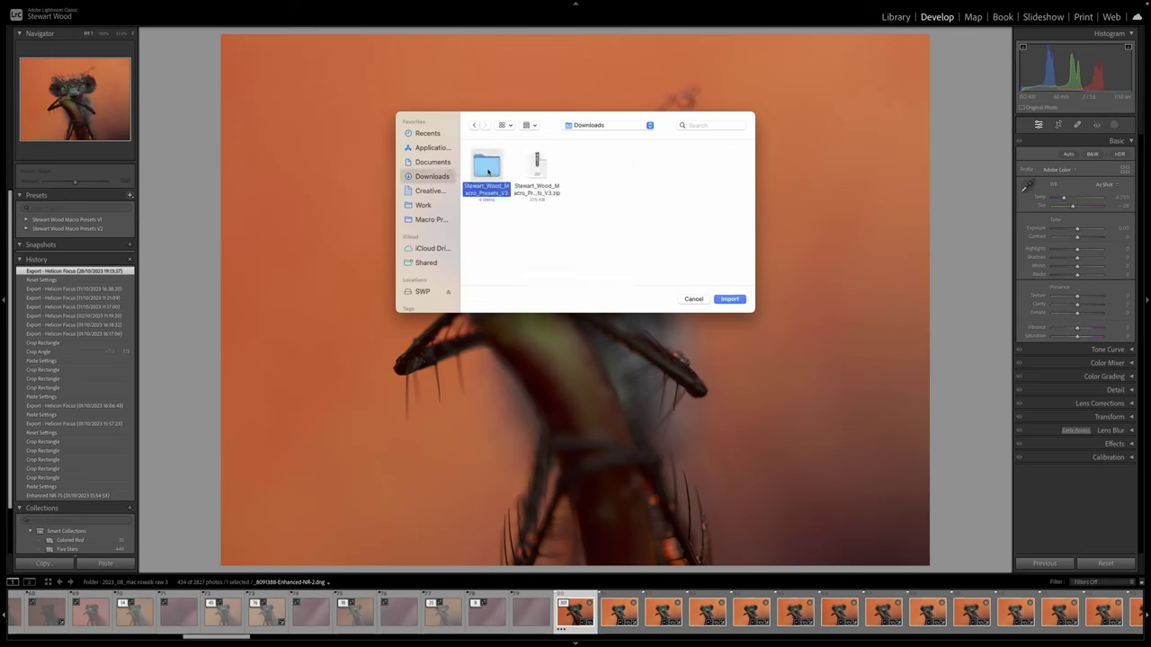
double_click(487, 170)
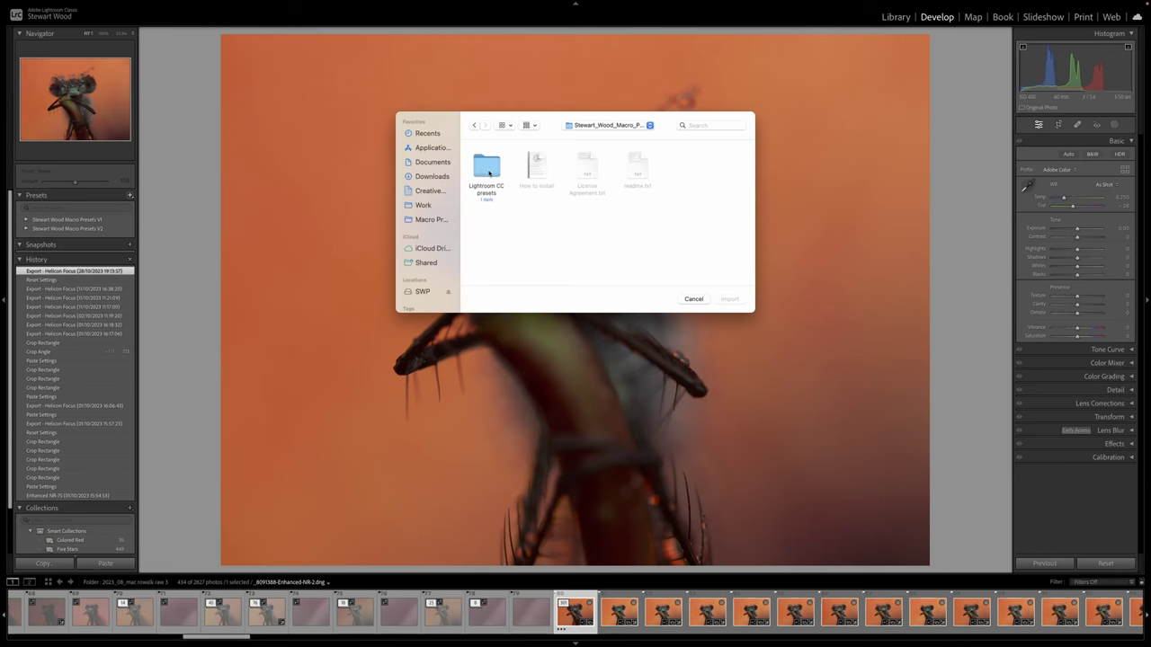
double_click(488, 169)
click(492, 176)
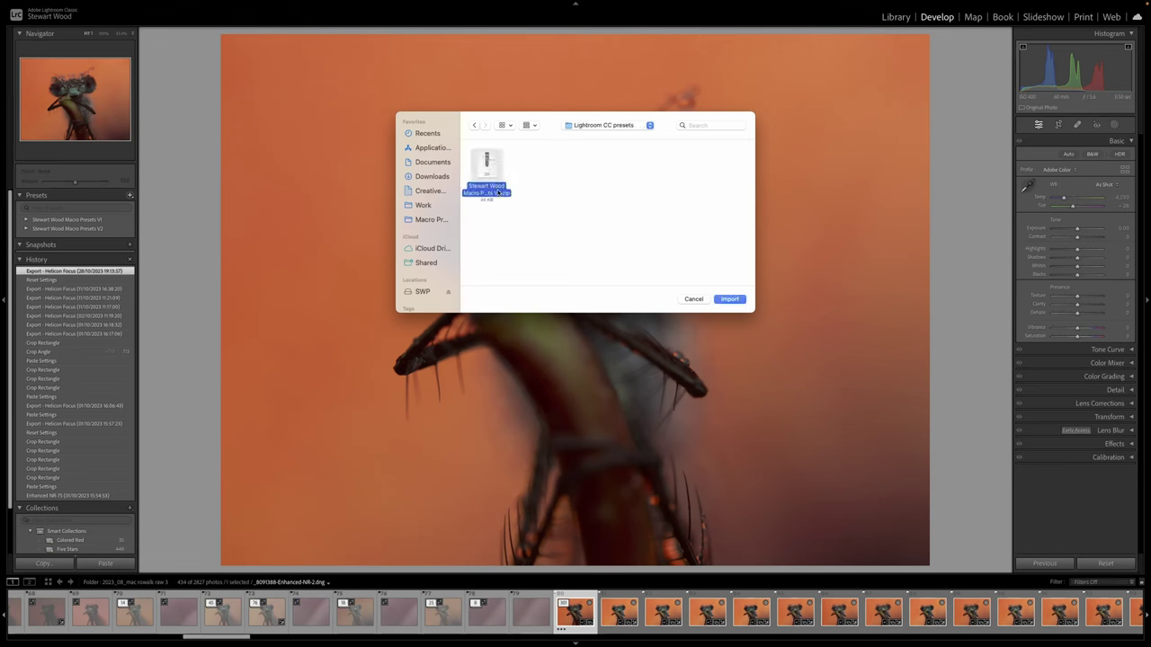
click(729, 300)
click(19, 268)
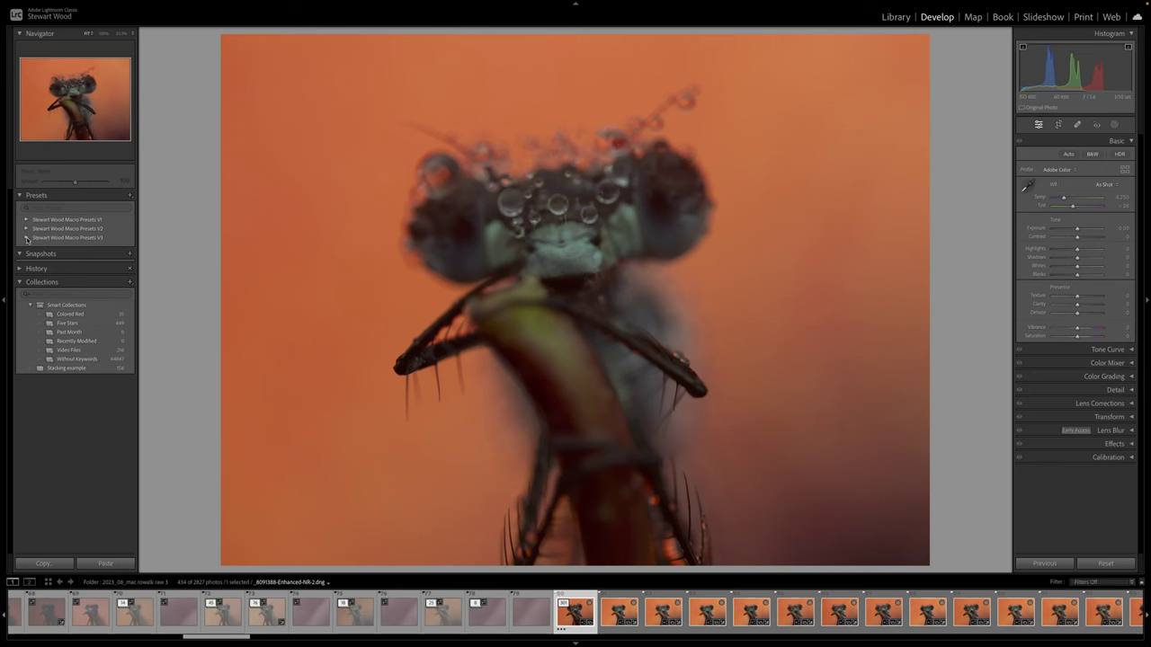
click(26, 237)
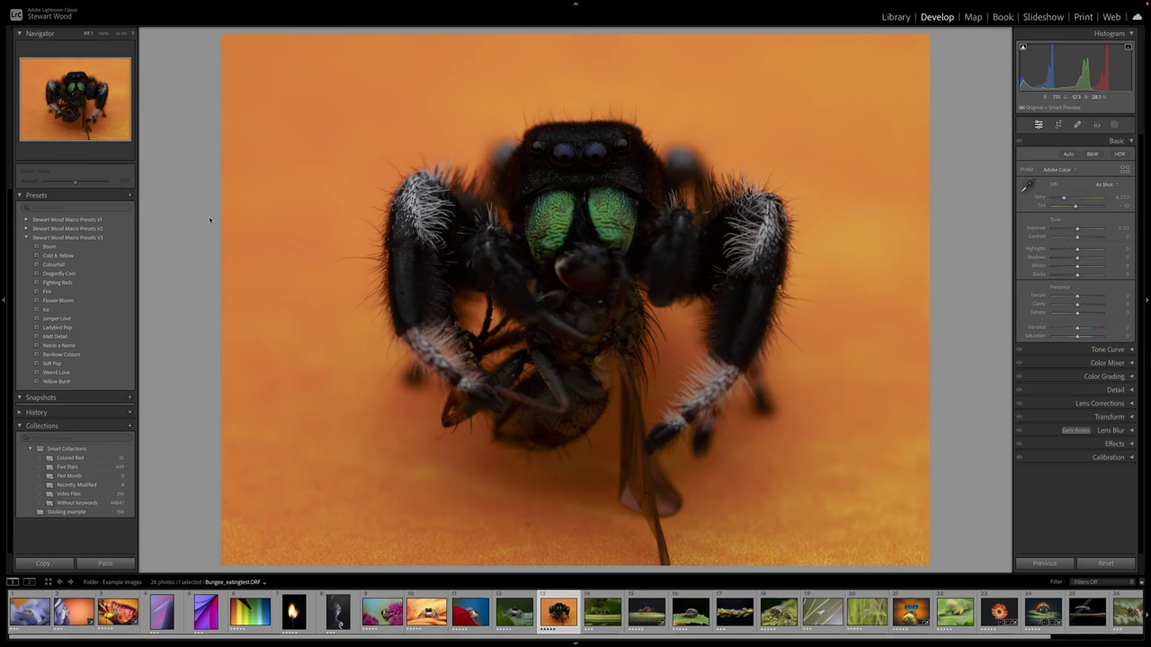
Apply the Boom preset at amount 100 to the jumping spider photo.
click(72, 246)
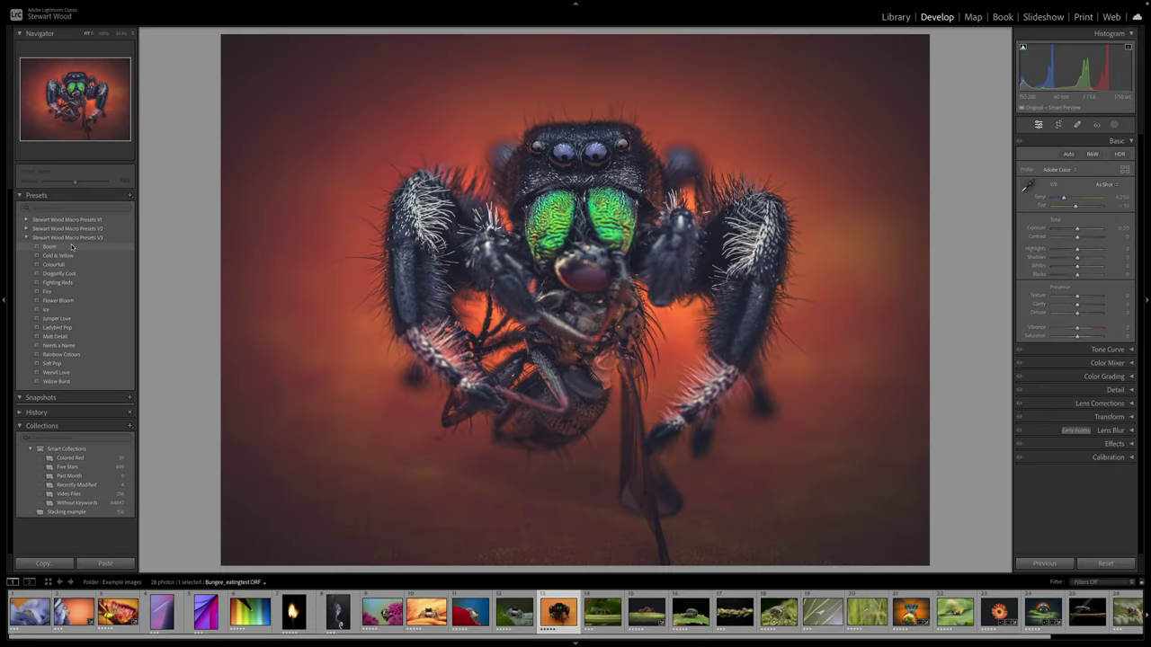
key(ctrl+1)
click(79, 249)
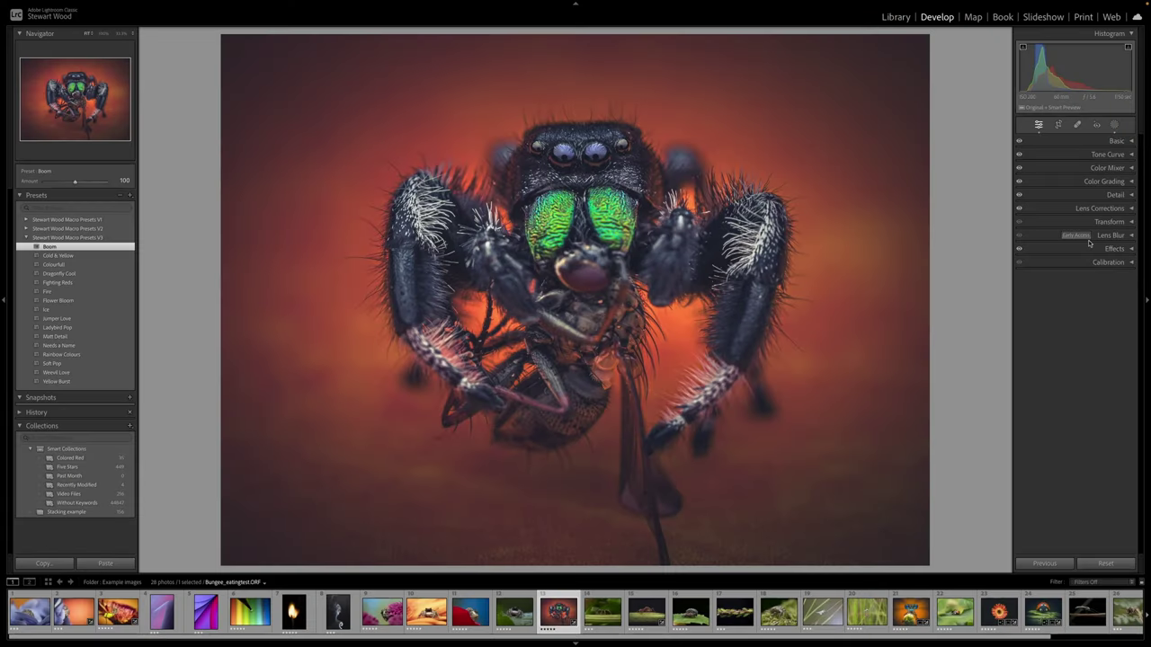
Inspect Mask 1's overlay, preview the Colourfull preset, then reset the spider photo's edits.
click(1115, 125)
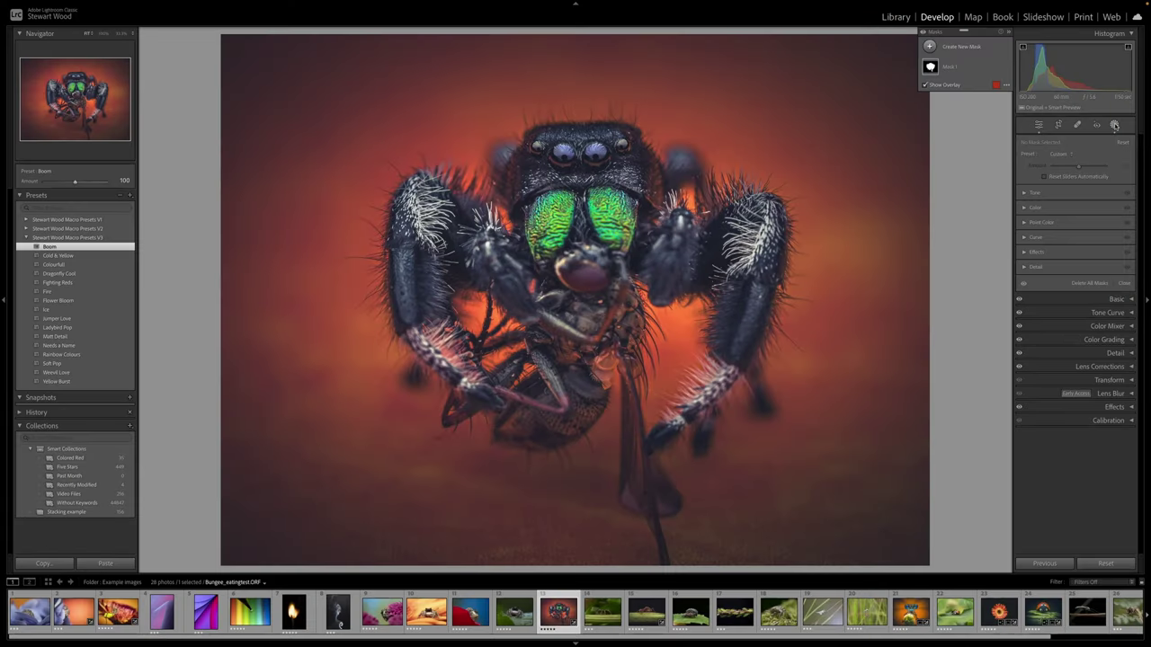
click(949, 70)
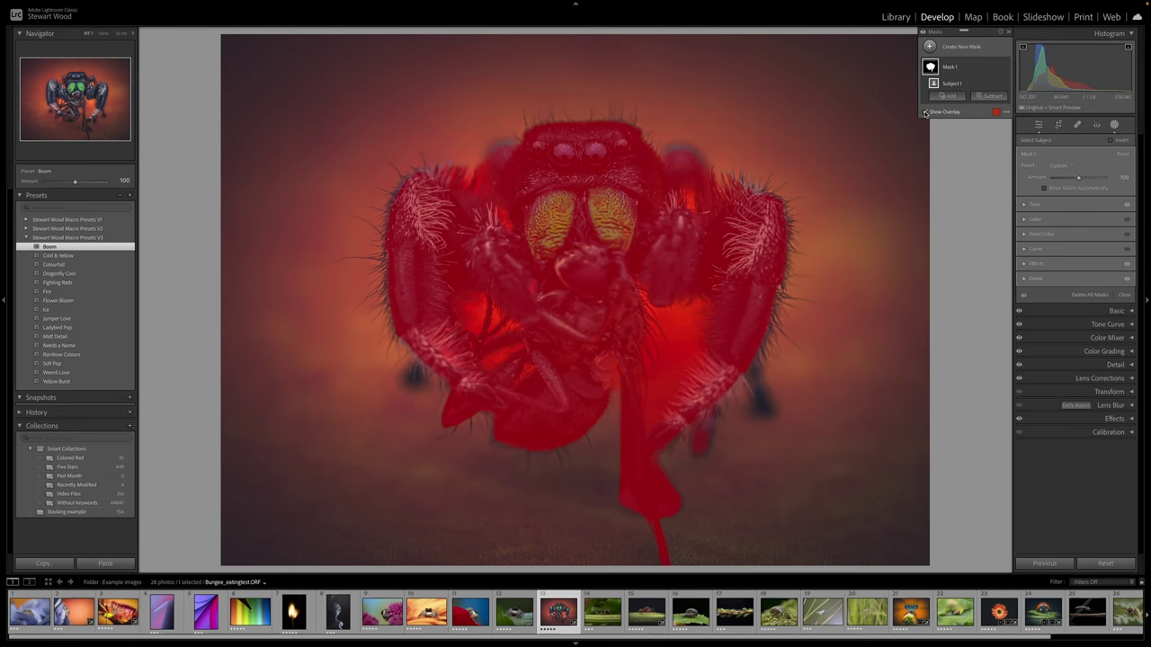
click(924, 112)
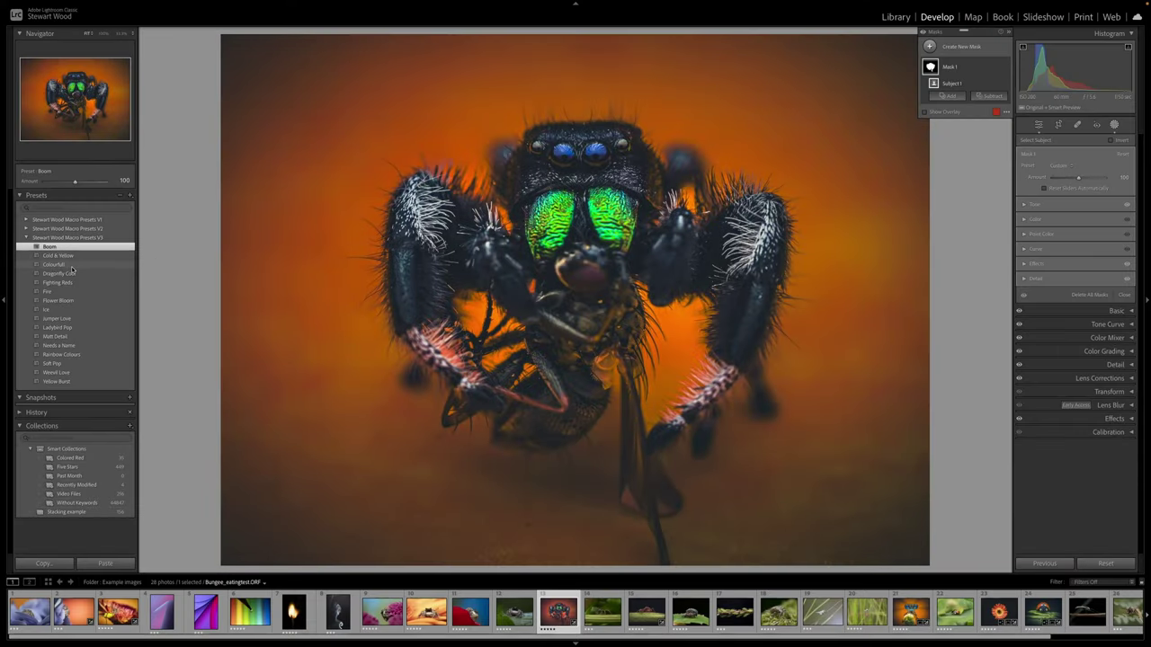
click(71, 266)
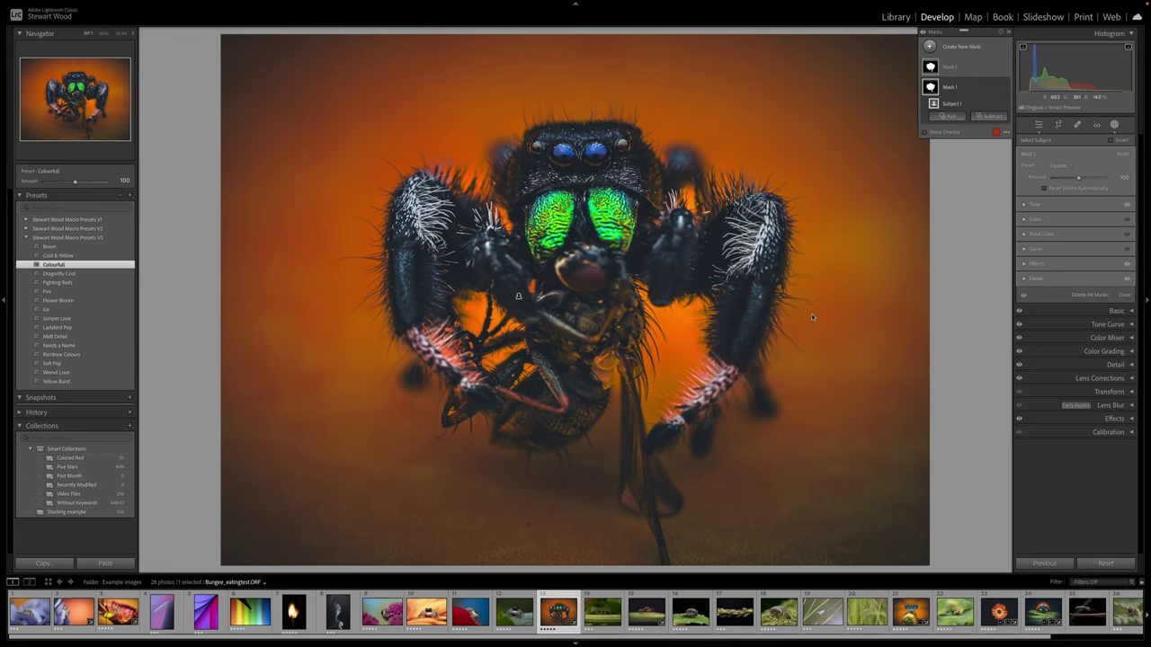
click(1105, 563)
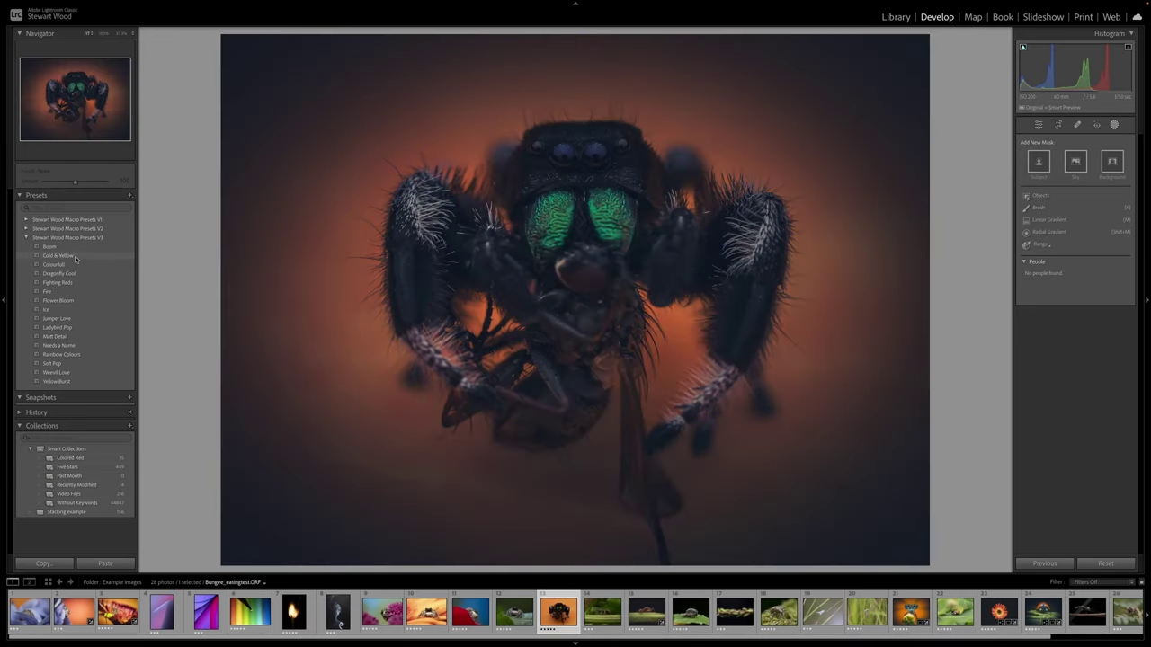
Preview Cold & Yellow with its subject mask overlay, reset, and reapply Boom.
click(76, 256)
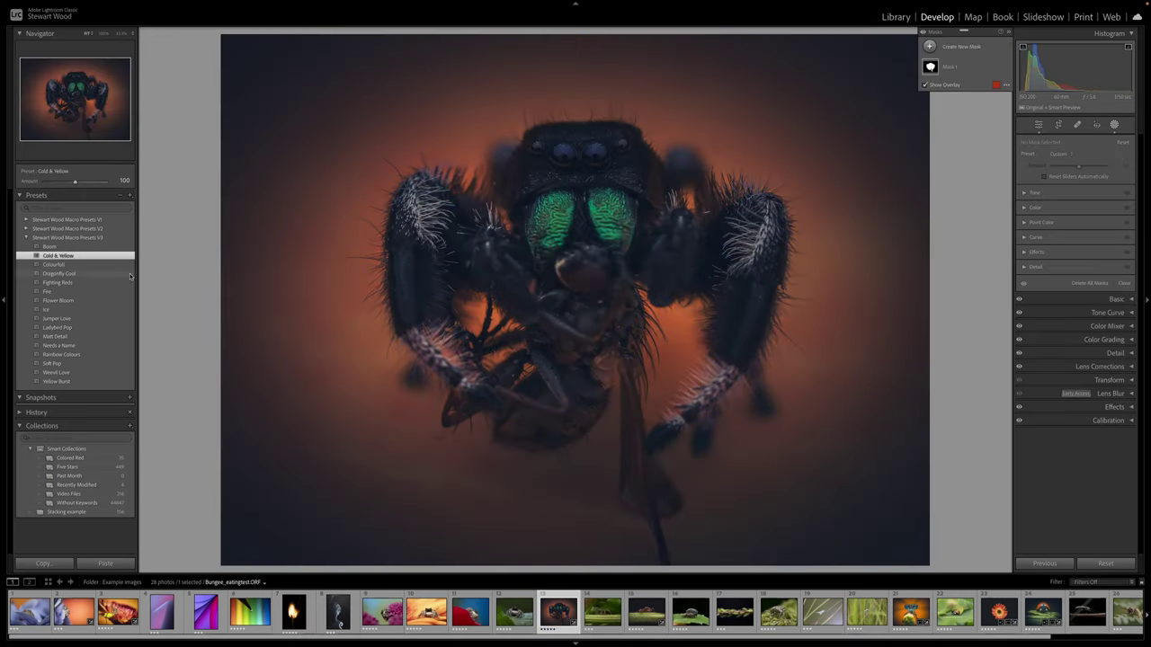
click(960, 72)
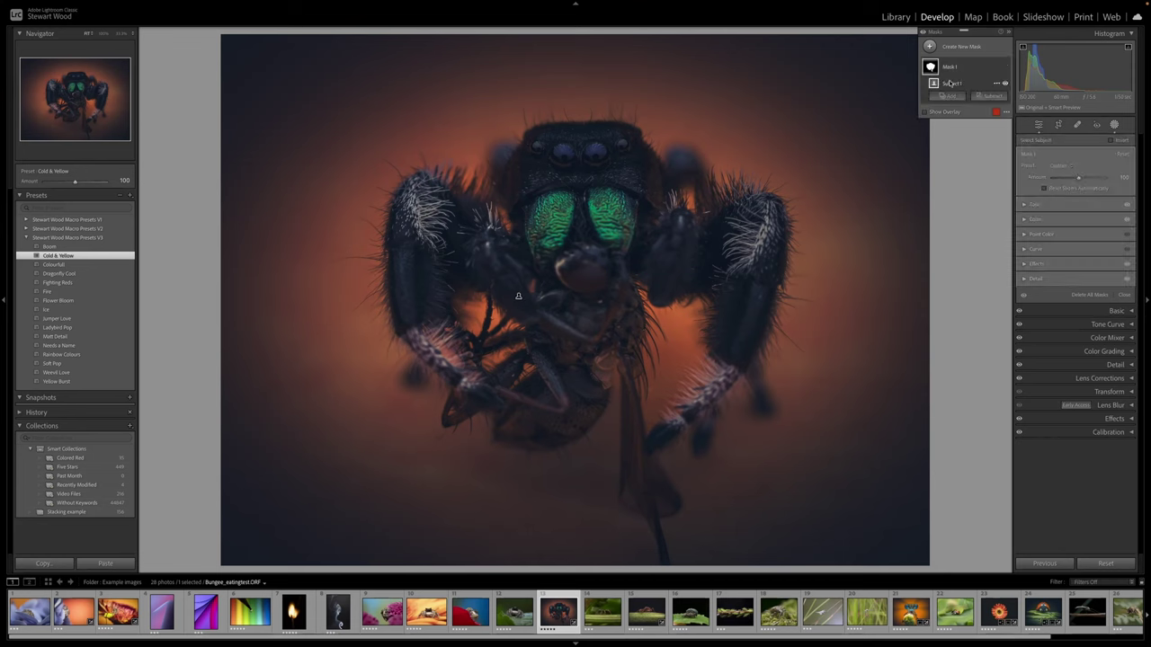
click(933, 114)
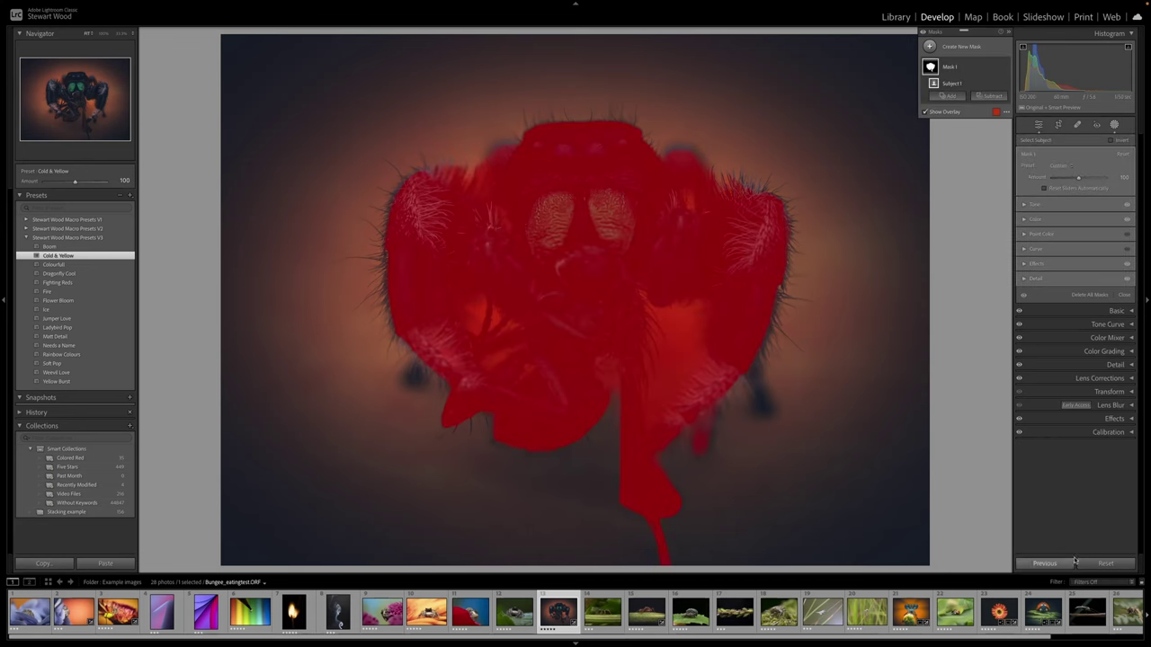
click(1106, 563)
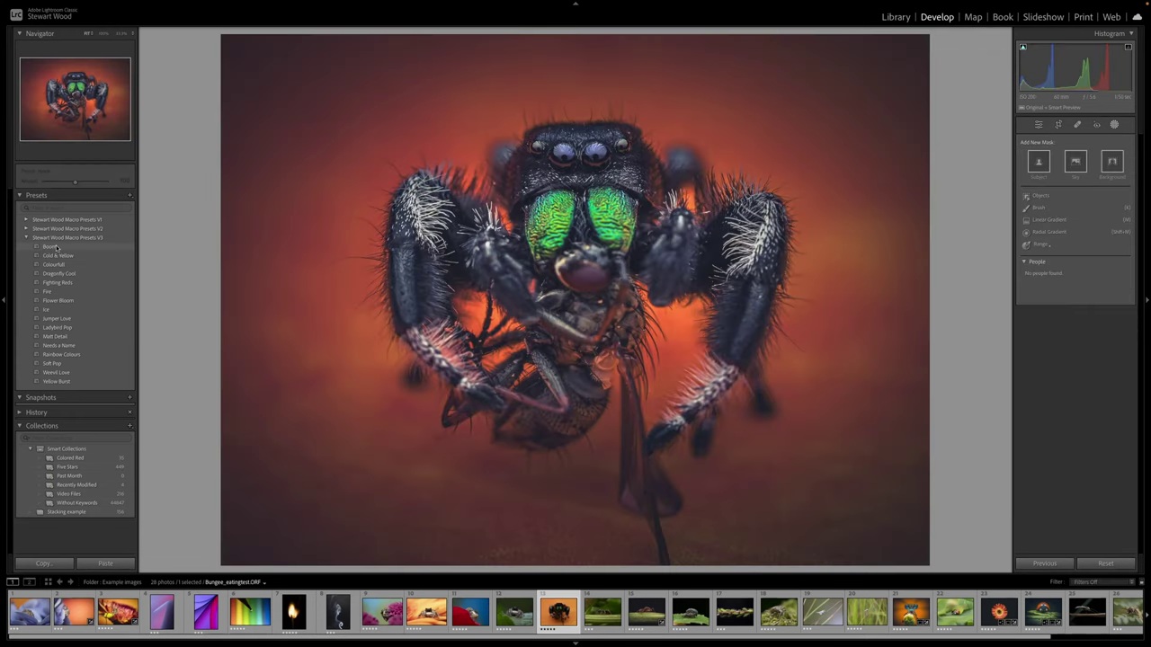
click(50, 247)
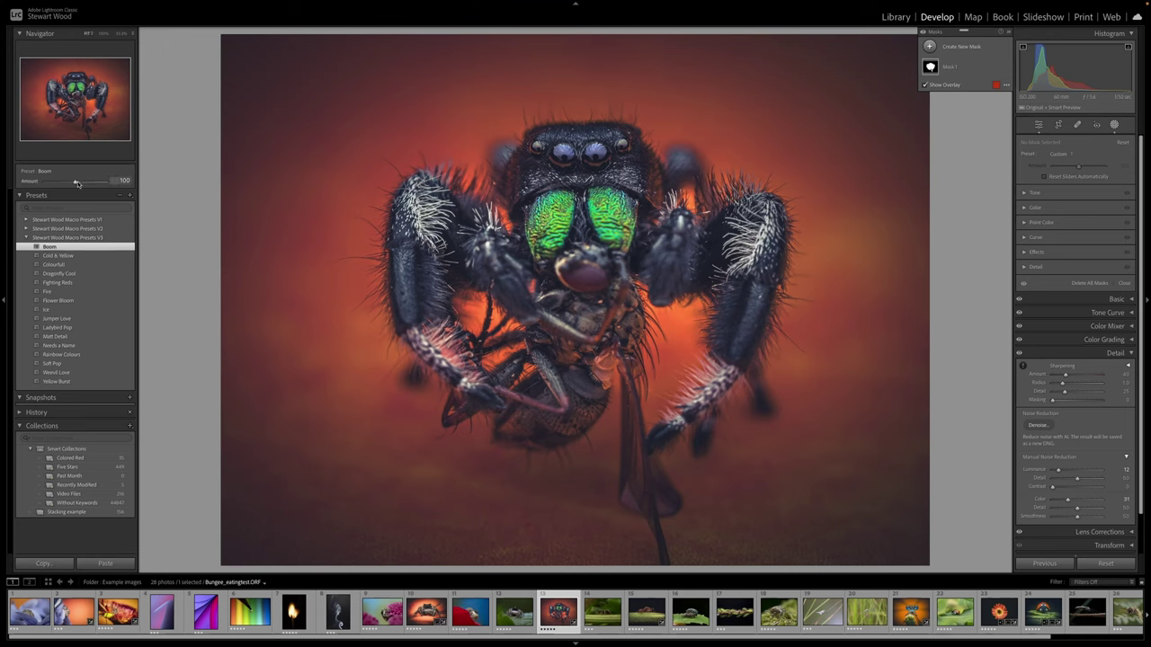
Lower the Boom preset's Amount, then raise it to strengthen the effect.
drag(76, 184, 64, 184)
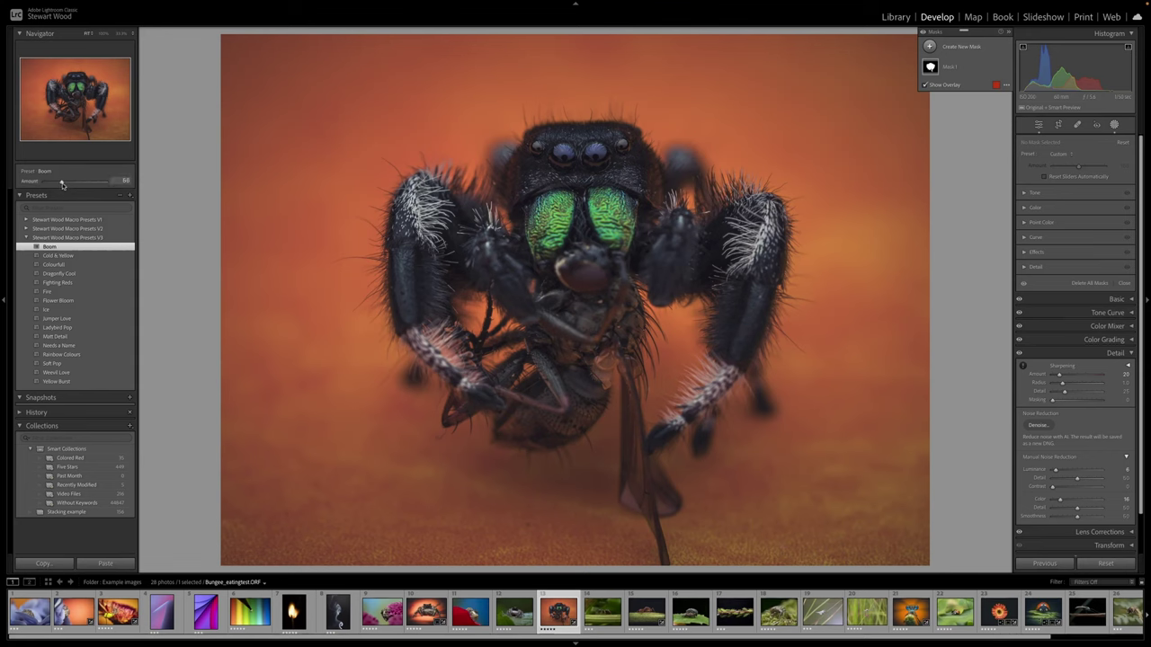
drag(62, 183, 102, 183)
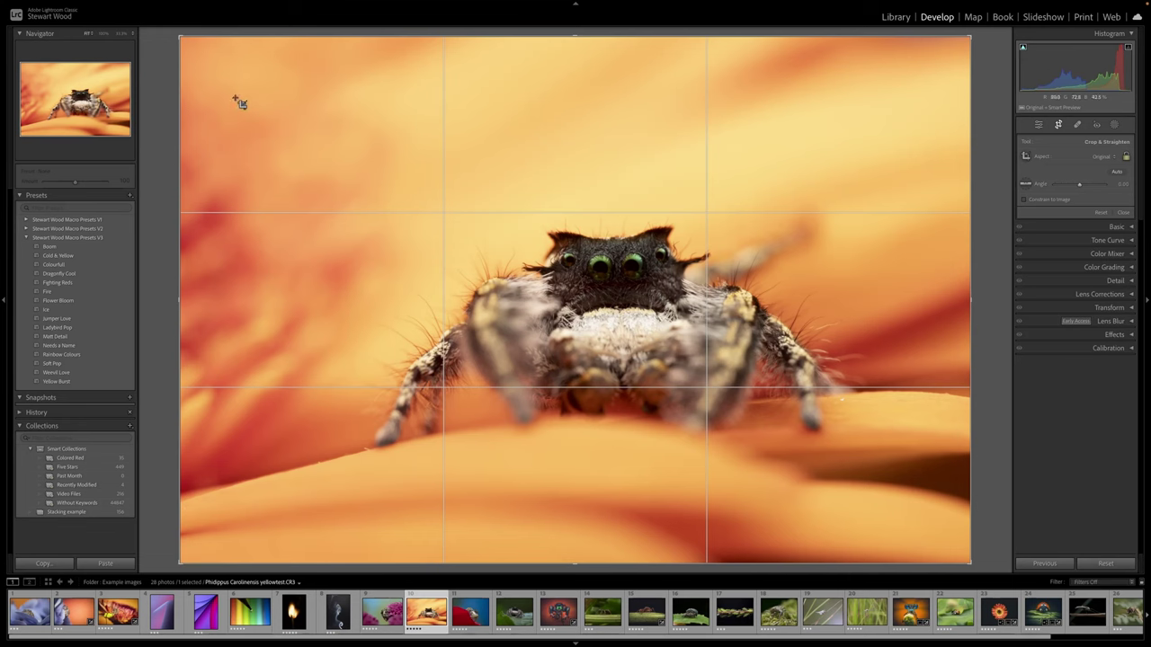
Crop tighter around the petal spider, recentre it, and apply the Yellow Burst preset.
drag(179, 36, 262, 93)
drag(548, 190, 602, 182)
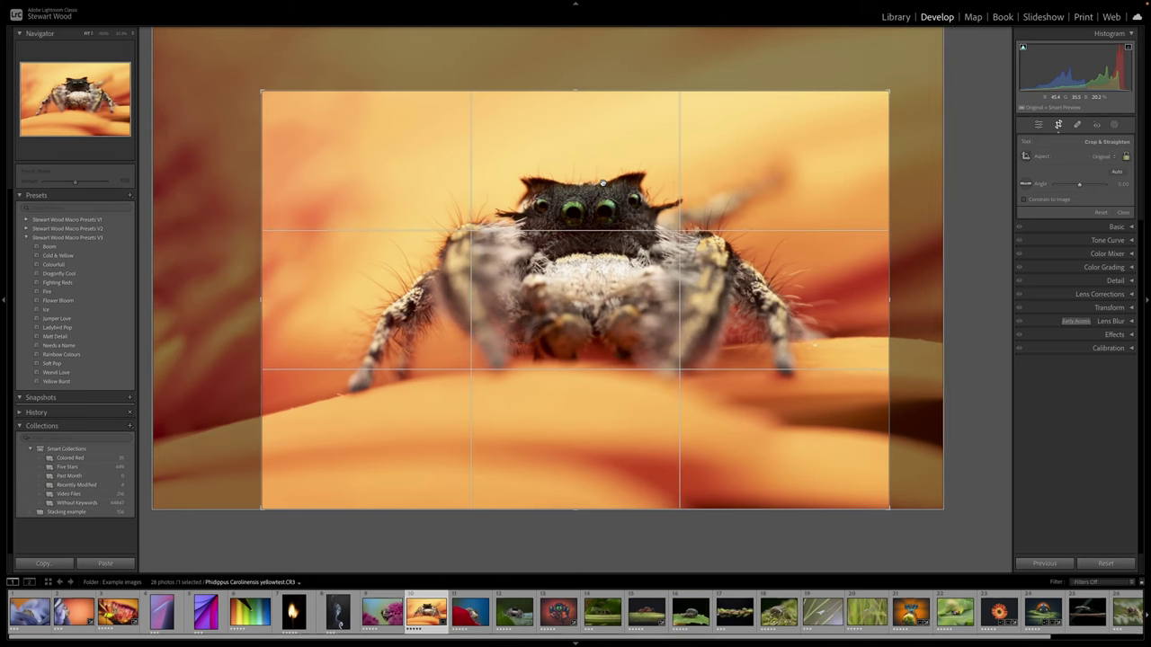
key(Return)
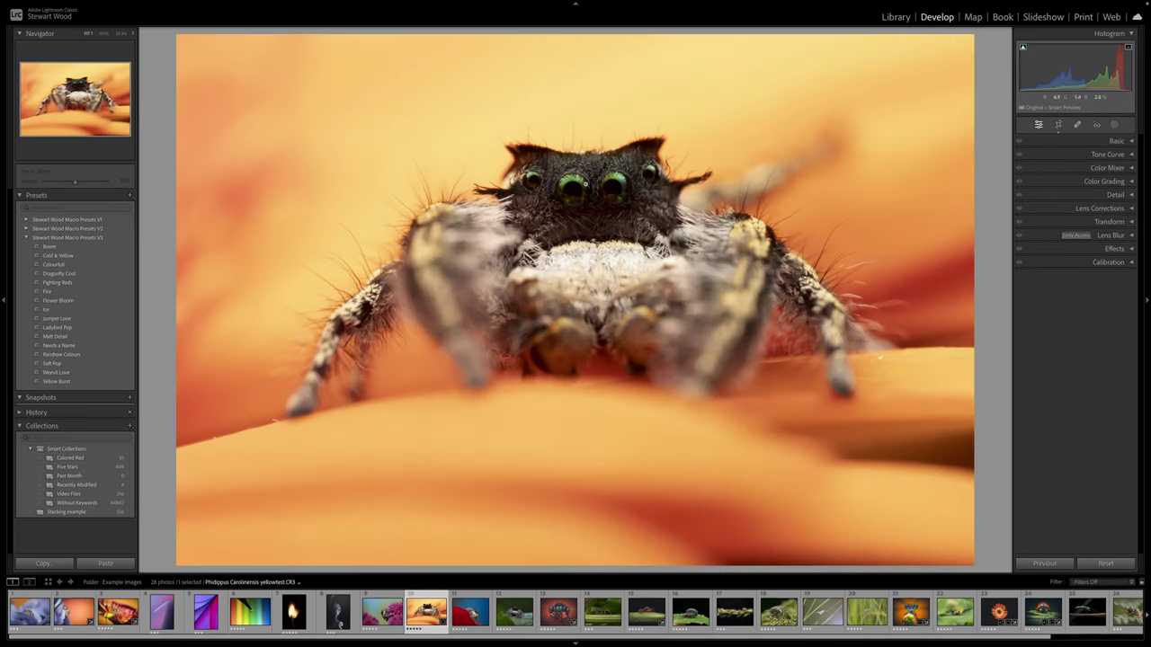
click(56, 381)
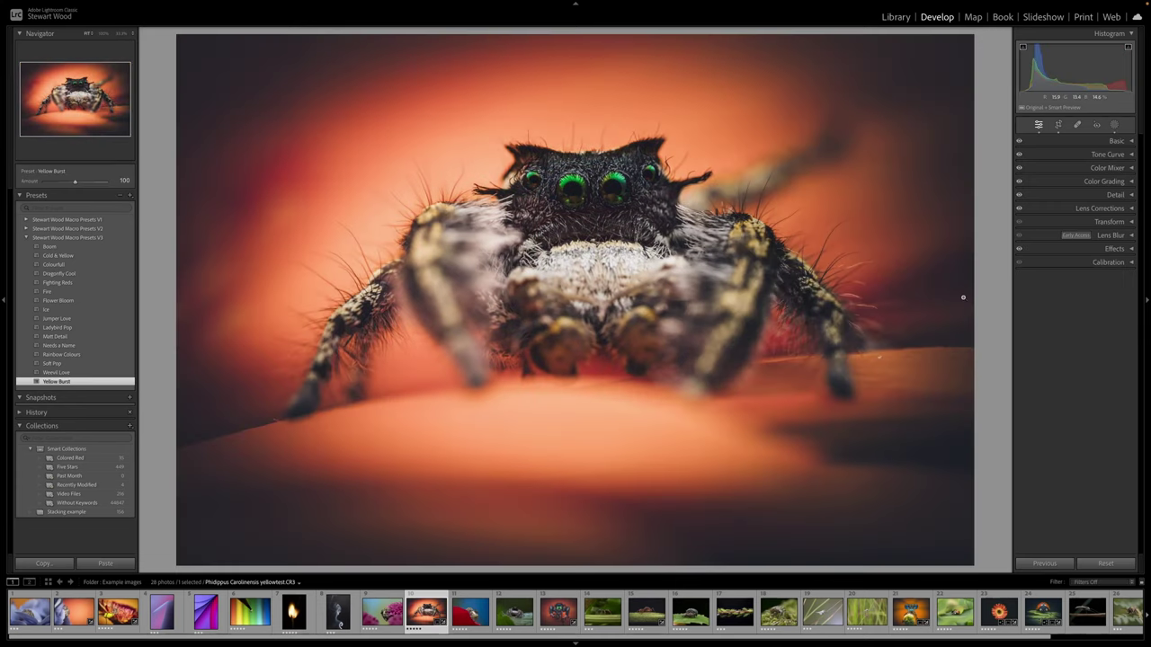
Show Mask 1's overlay and brush the mask over the area below the spider's body.
click(1114, 124)
click(951, 67)
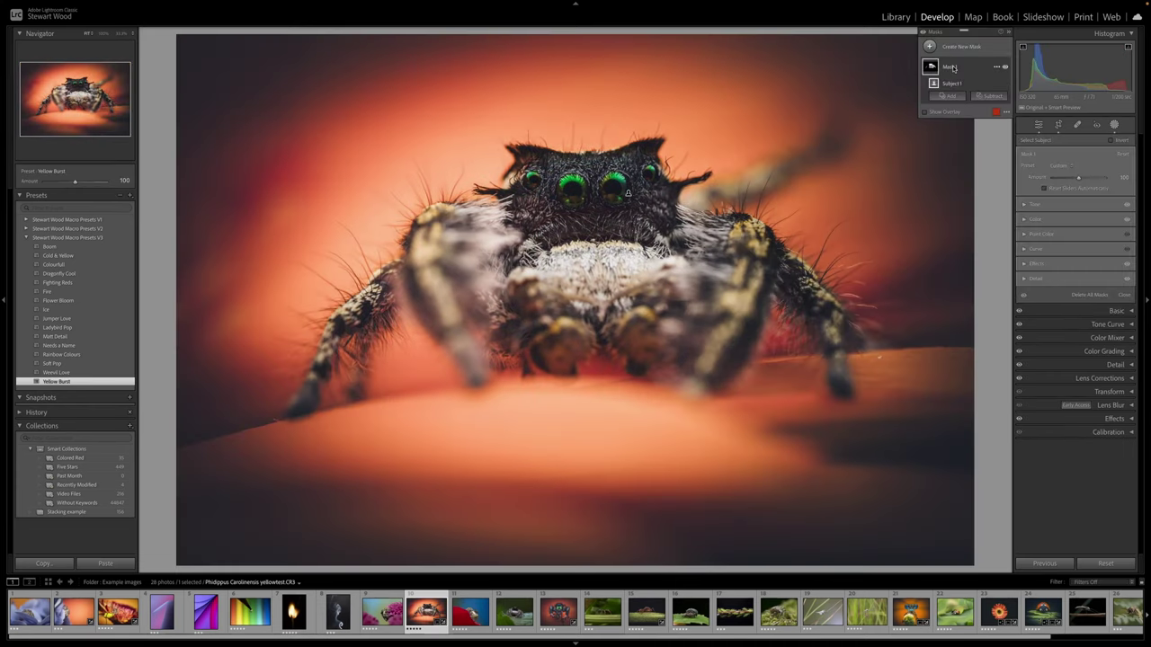
click(942, 112)
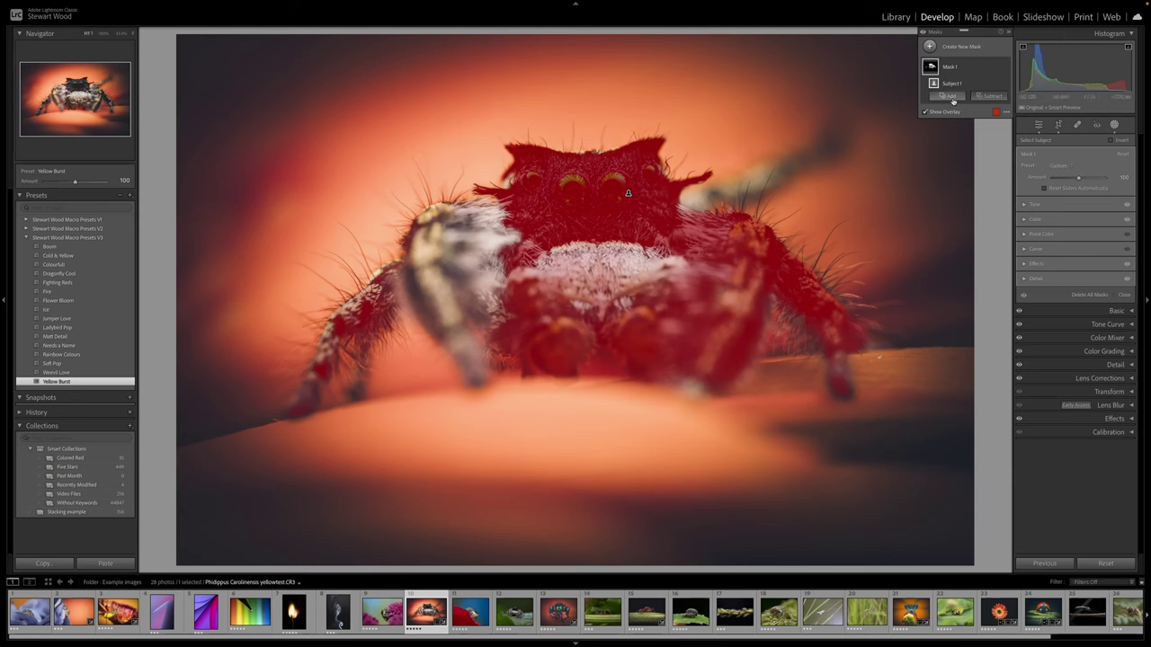
click(951, 96)
click(953, 181)
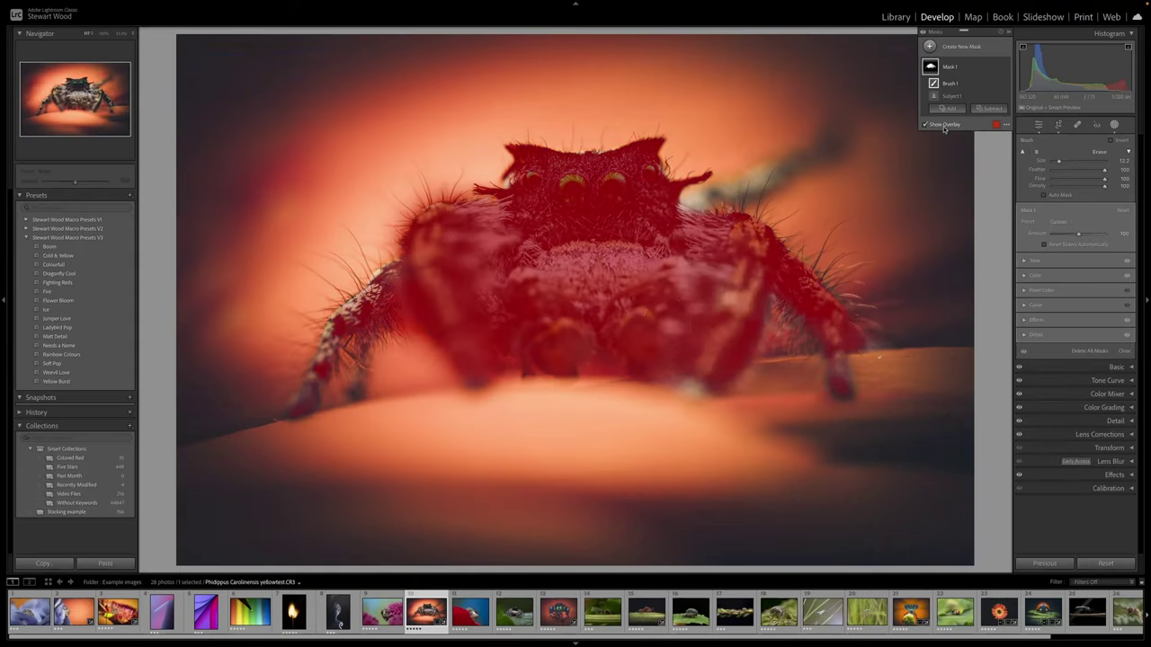
mouse_move(608, 401)
mouse_down()
mouse_move(504, 409)
mouse_move(557, 422)
mouse_move(742, 349)
mouse_up()
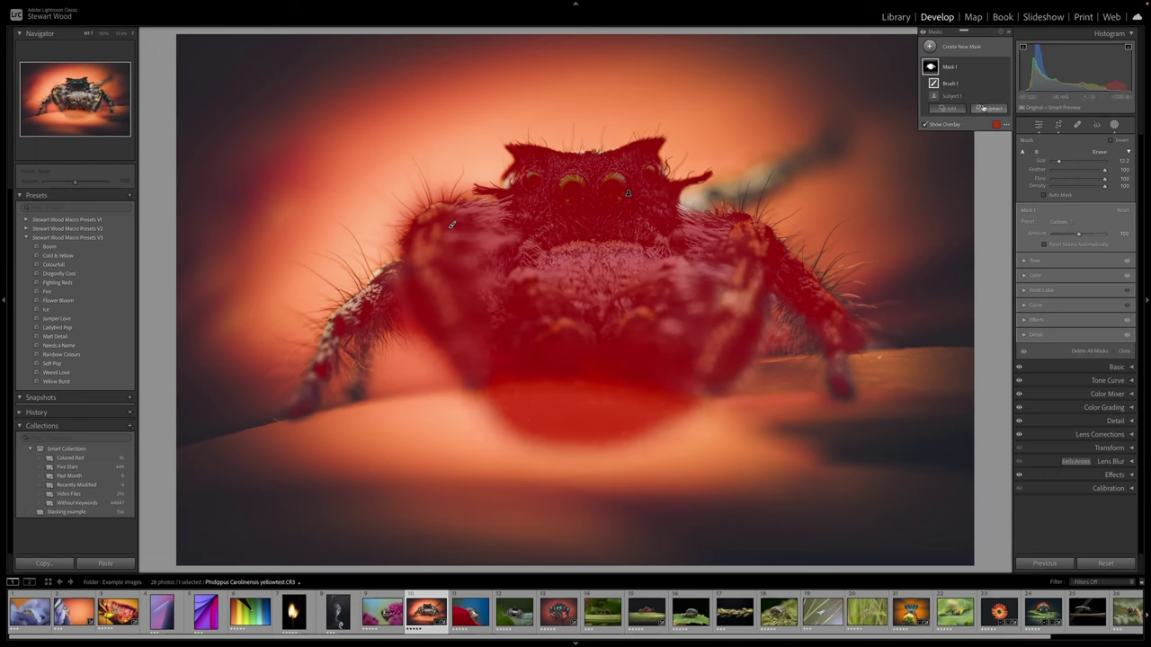
Subtract a brushed area around the spider's lower centre from Mask 1.
click(989, 109)
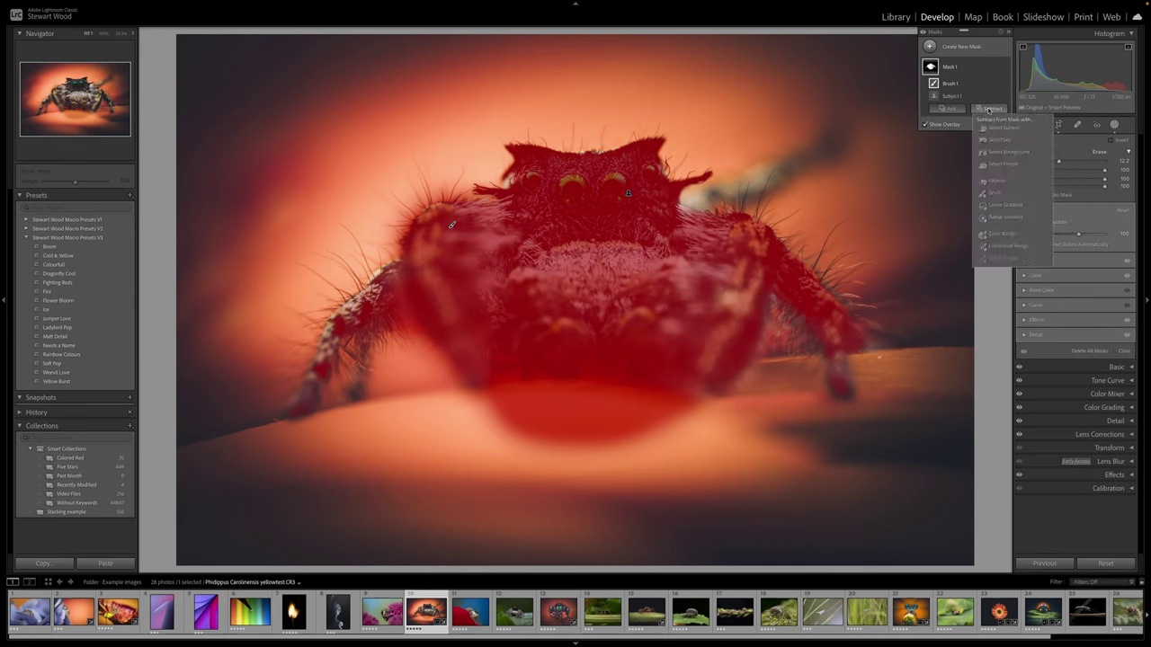
click(994, 193)
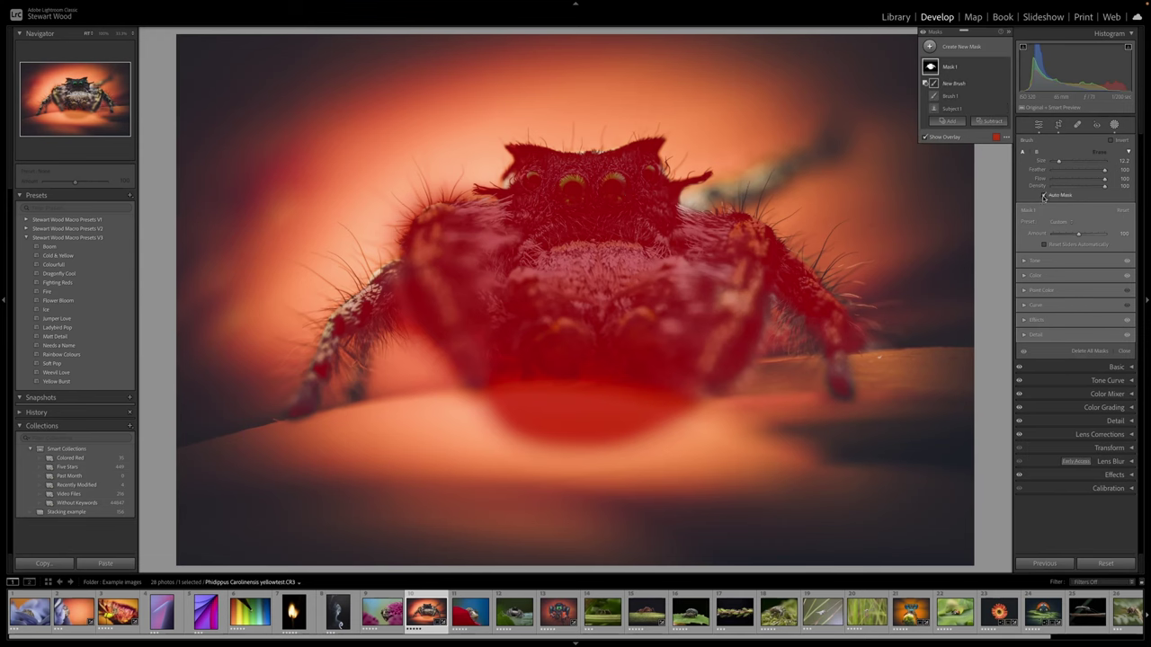
mouse_move(553, 408)
mouse_down()
mouse_move(483, 413)
mouse_move(518, 413)
mouse_move(486, 395)
mouse_move(503, 373)
mouse_move(575, 368)
mouse_move(675, 407)
mouse_move(647, 400)
mouse_move(630, 430)
mouse_move(719, 424)
mouse_up()
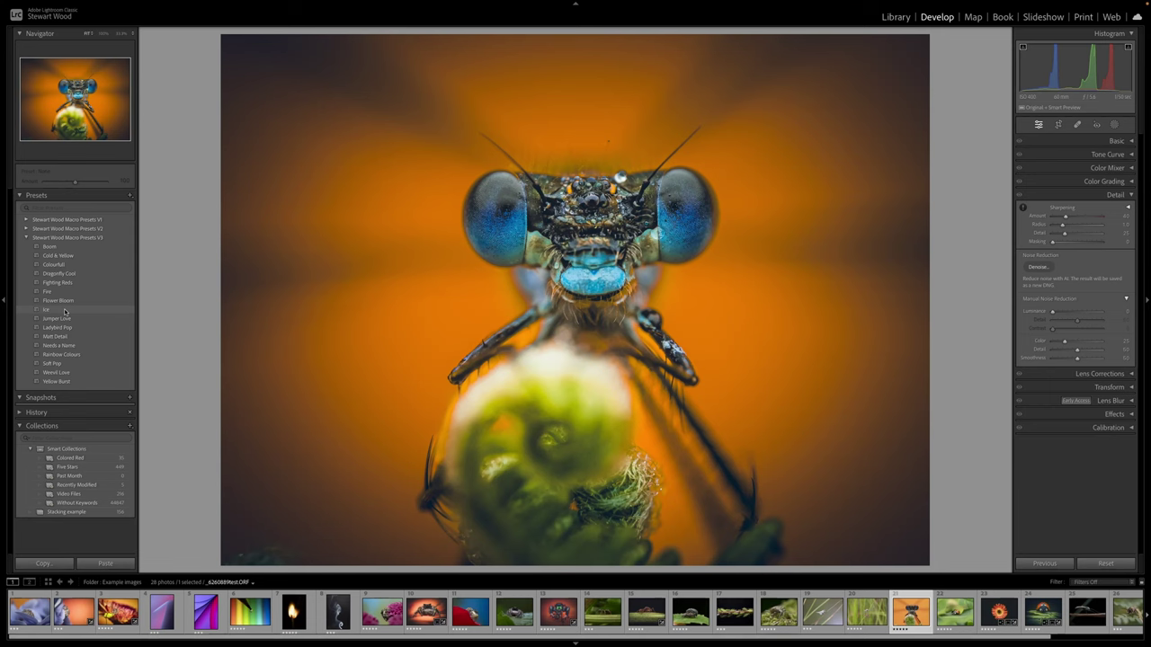
Apply the Ice preset to the damselfly and show Mask 1's overlay.
click(65, 311)
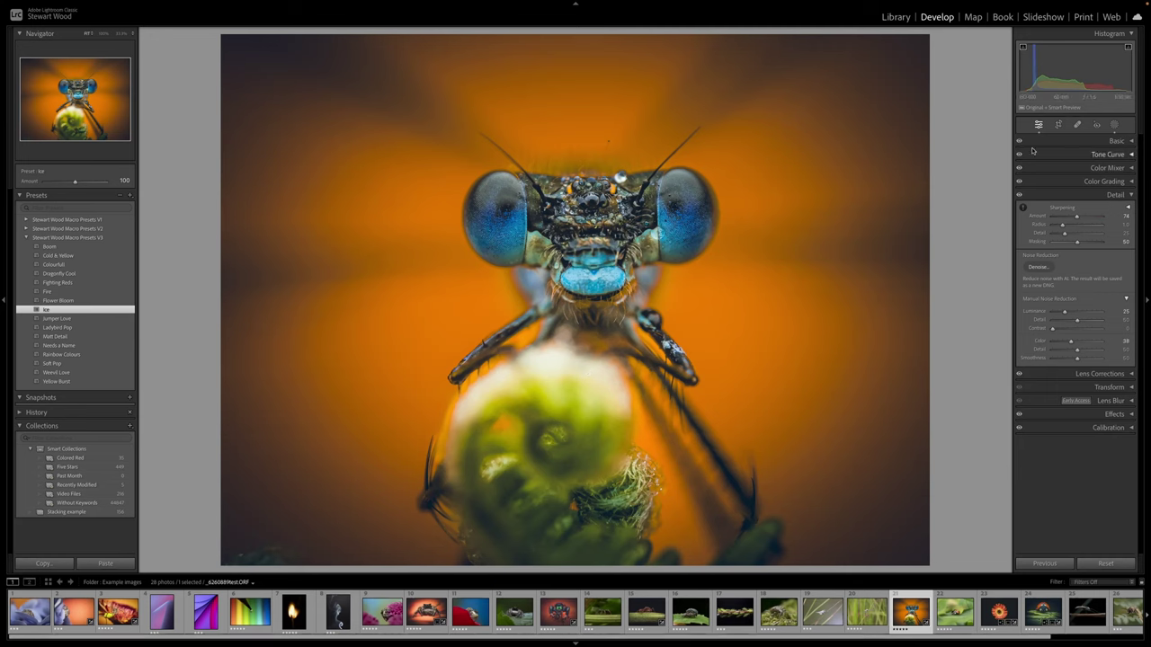
click(1113, 126)
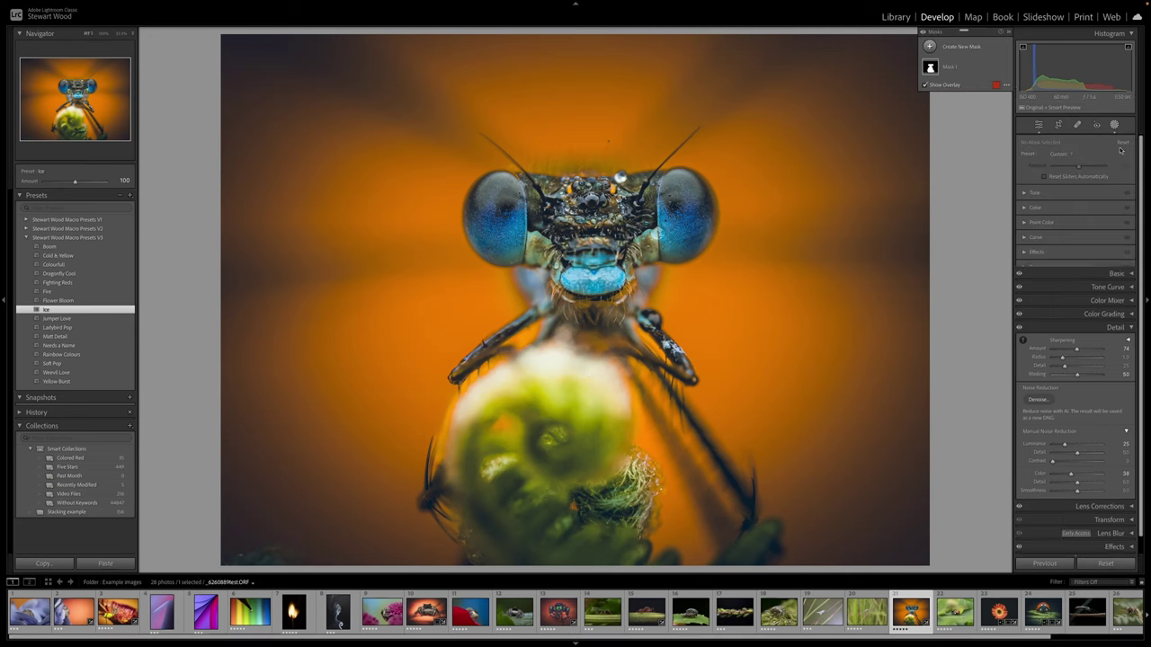
click(945, 69)
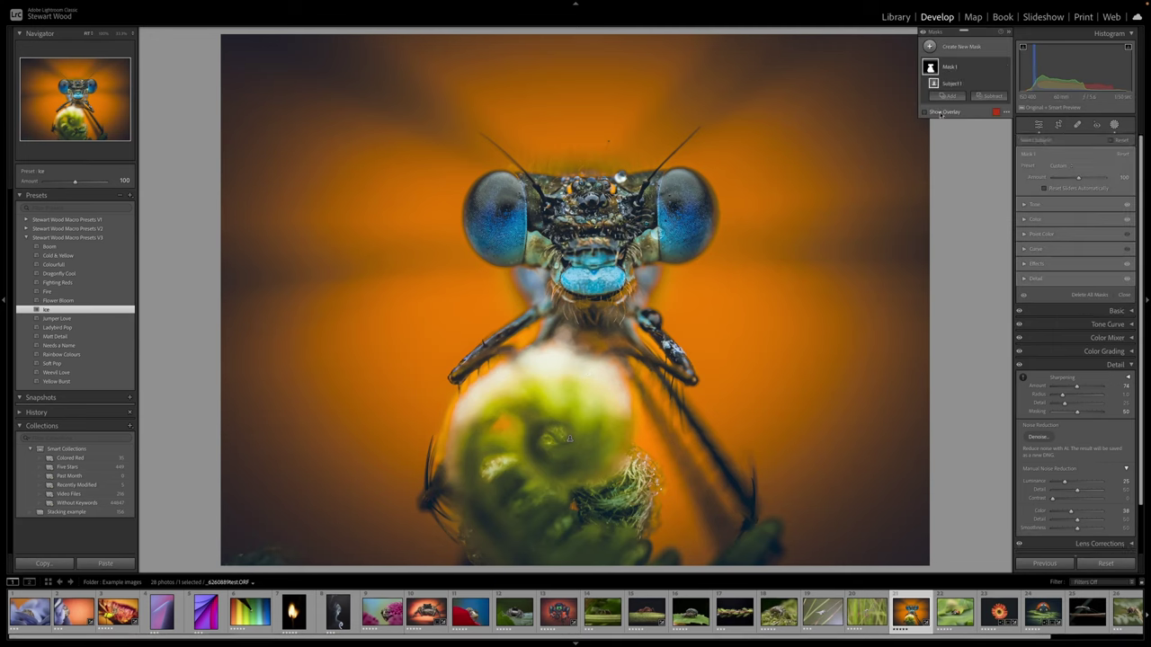
click(941, 114)
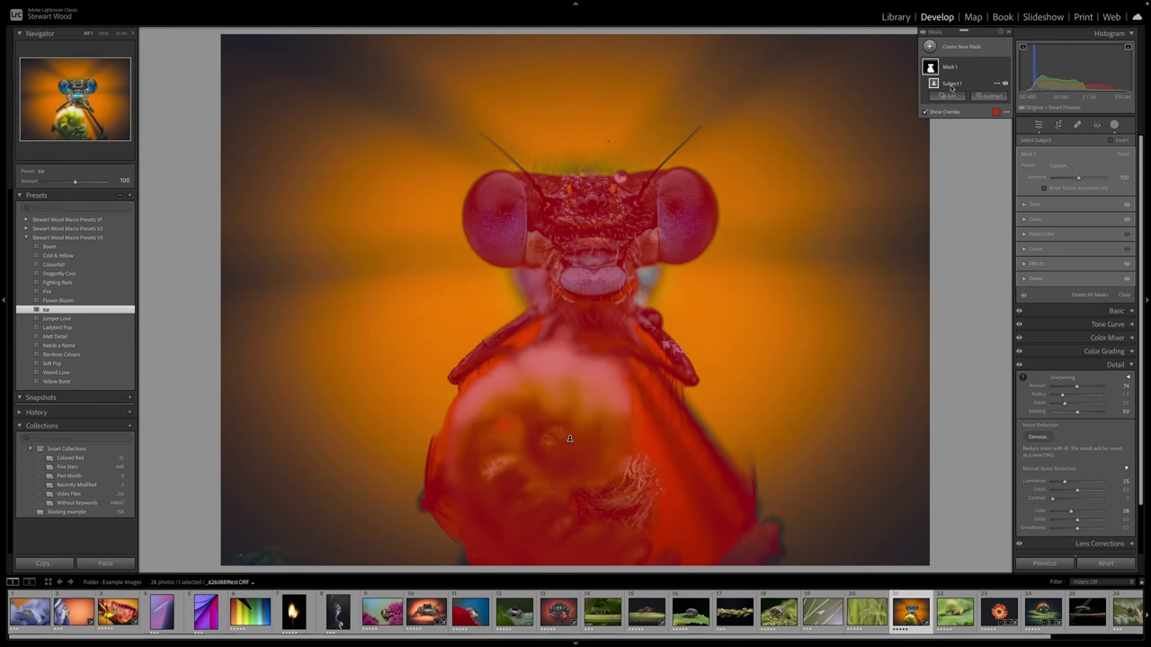
Brush-subtract the flower bud from Mask 1.
click(990, 96)
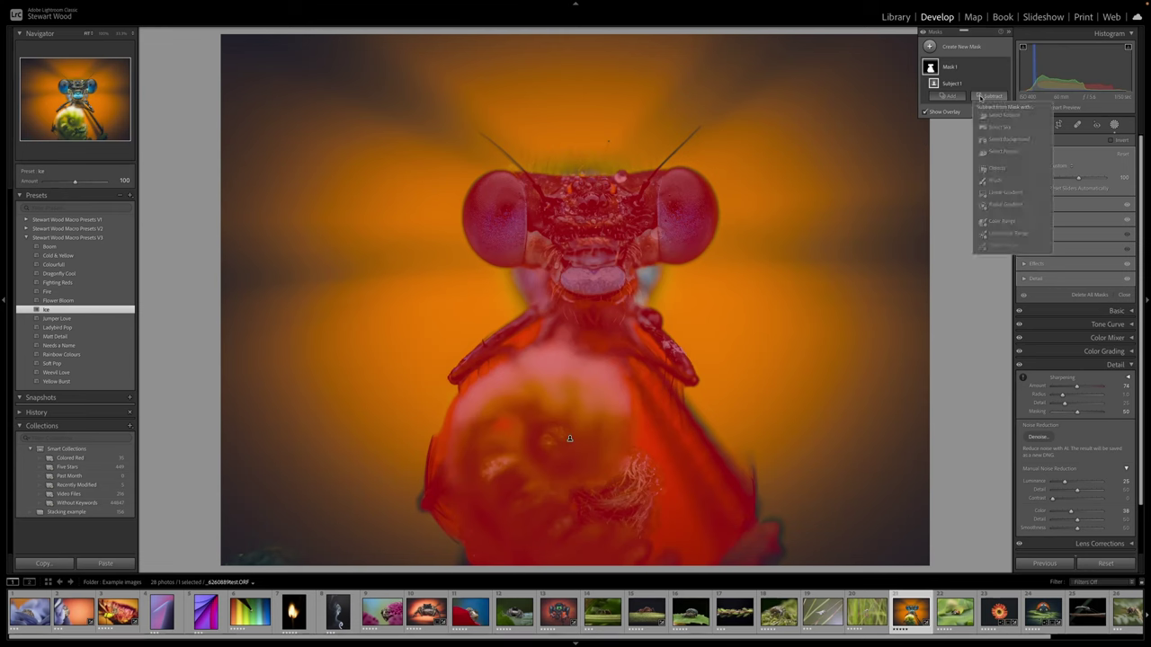
click(998, 181)
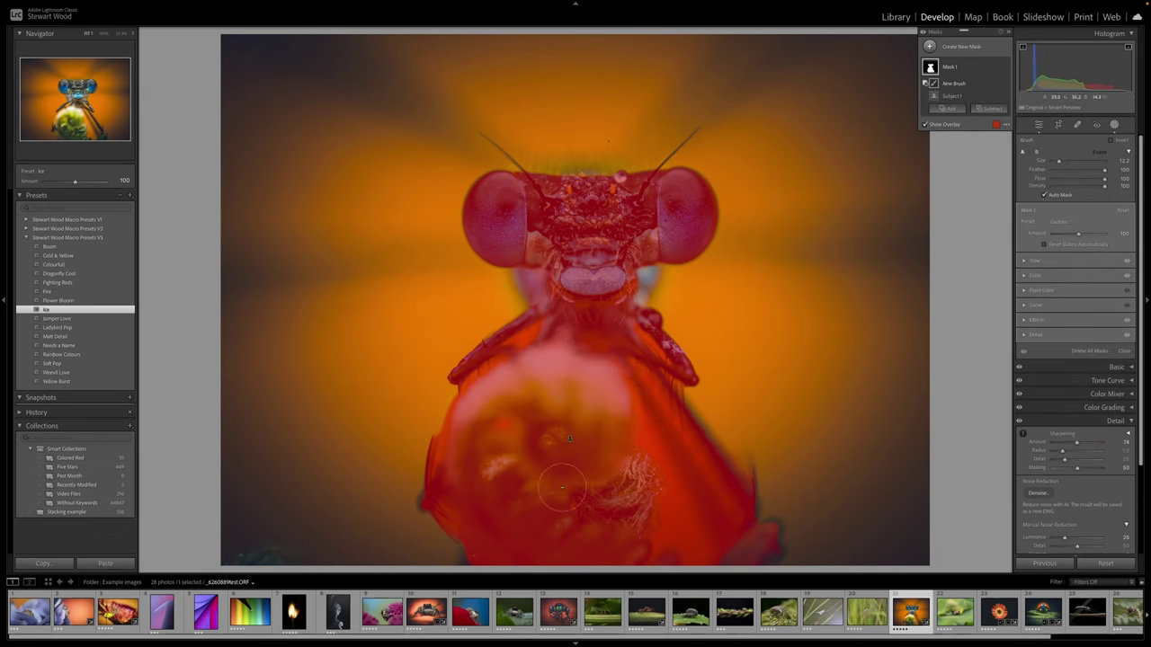
mouse_move(490, 526)
mouse_down()
mouse_move(483, 578)
mouse_move(490, 545)
mouse_move(465, 407)
mouse_move(462, 434)
mouse_move(445, 403)
mouse_move(473, 462)
mouse_move(489, 391)
mouse_move(556, 365)
mouse_move(611, 391)
mouse_move(659, 506)
mouse_move(647, 553)
mouse_move(663, 565)
mouse_move(669, 556)
mouse_move(652, 547)
mouse_move(604, 433)
mouse_move(537, 440)
mouse_up()
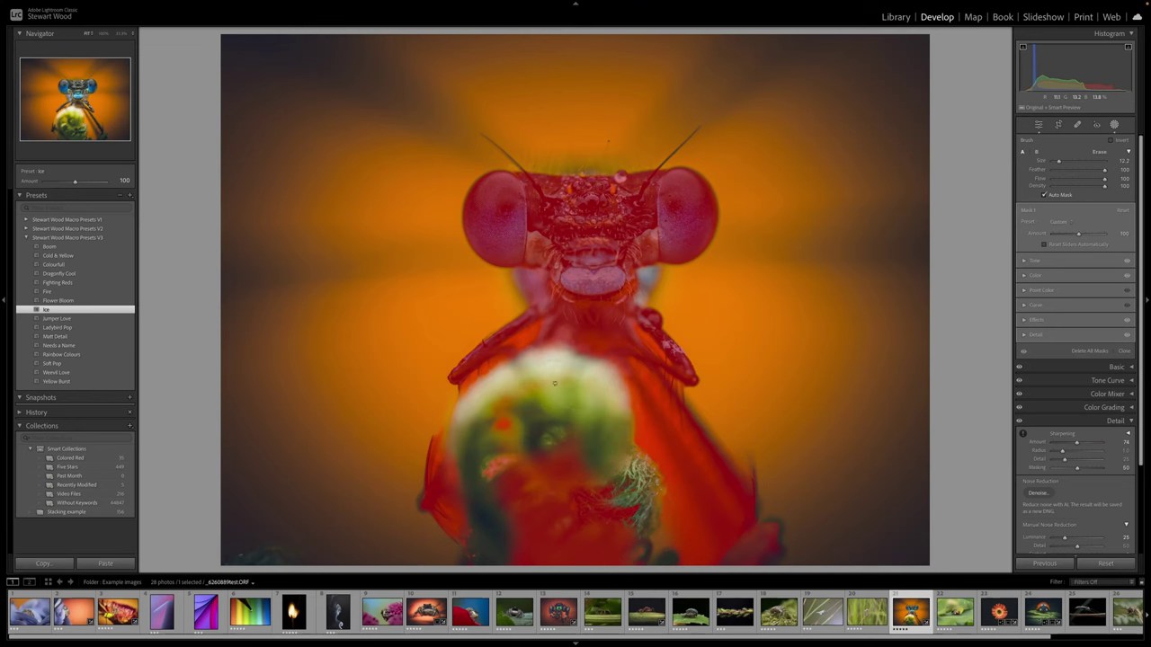
mouse_move(554, 384)
mouse_down()
mouse_move(523, 422)
mouse_move(599, 508)
mouse_move(634, 530)
mouse_up()
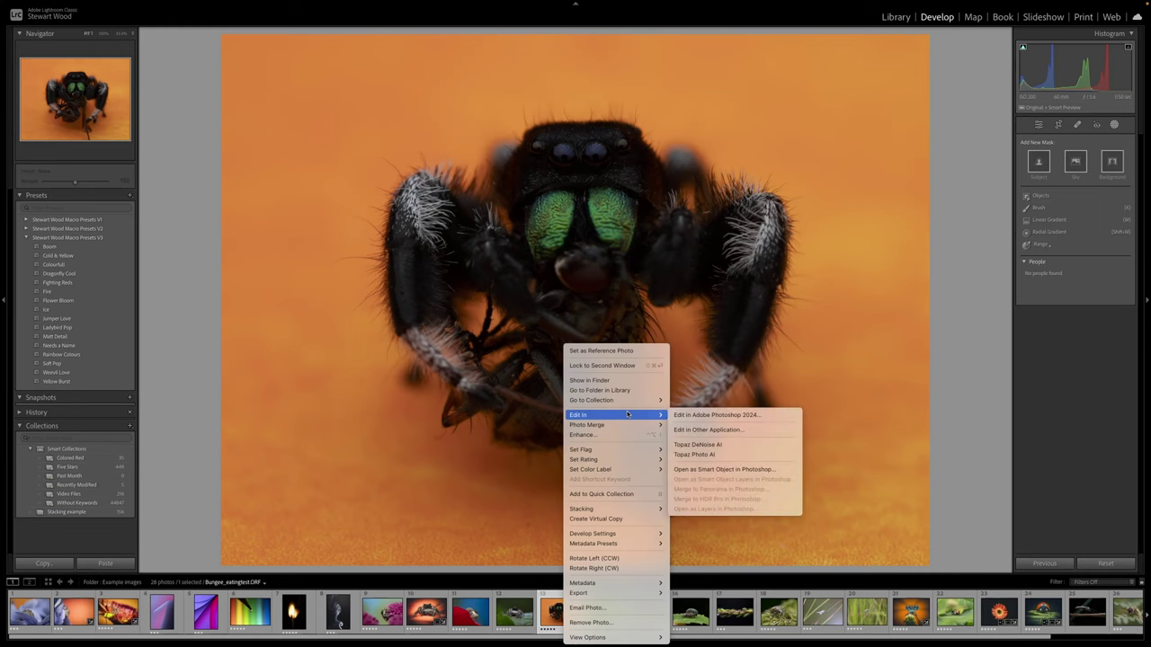
Send the green-fanged jumping spider photo from Lightroom Classic to Photoshop 2024 via Edit In.
click(698, 415)
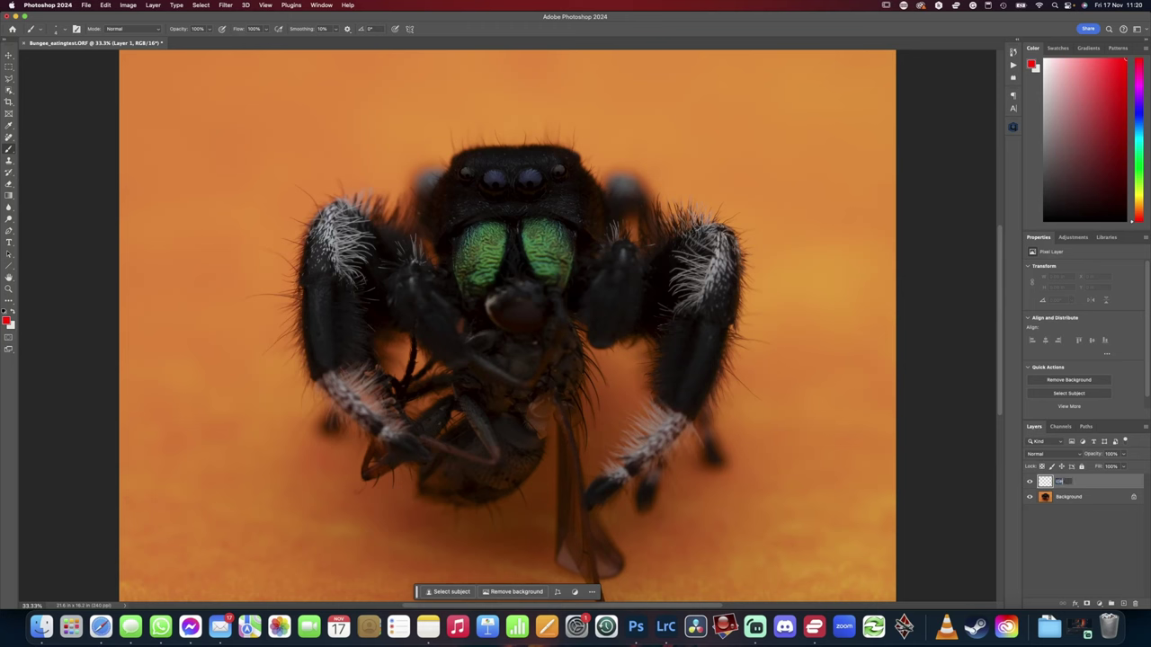
Confirm the cleanup layer name, then add Layer 1 above it and convert it to a smart object.
key(Return)
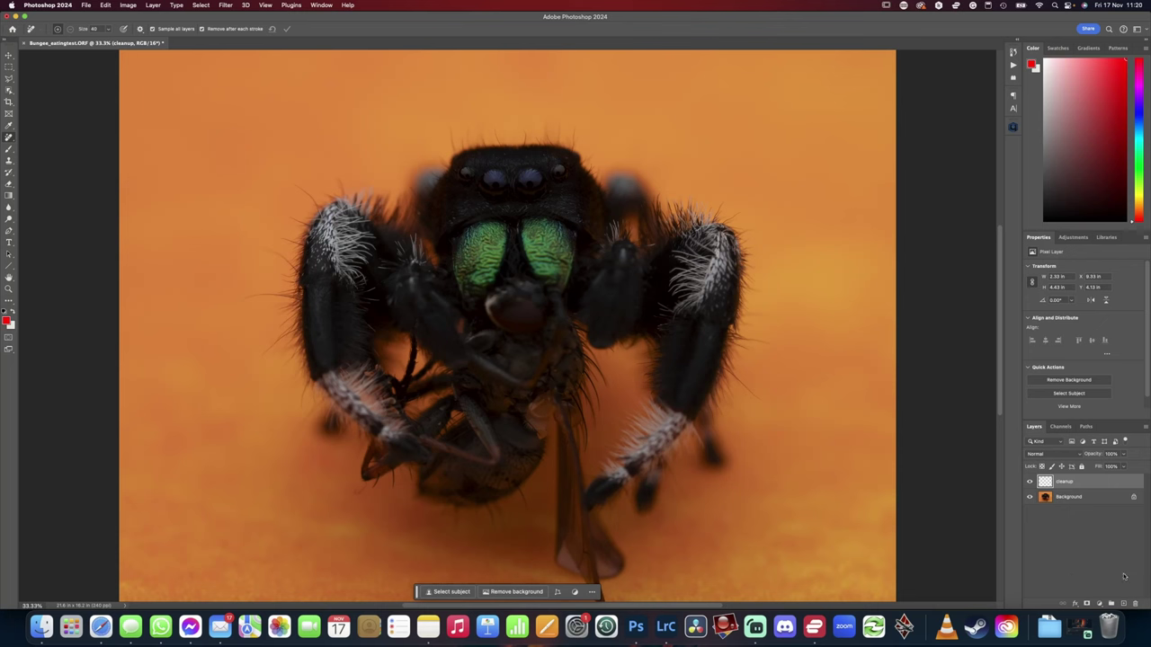
click(1123, 605)
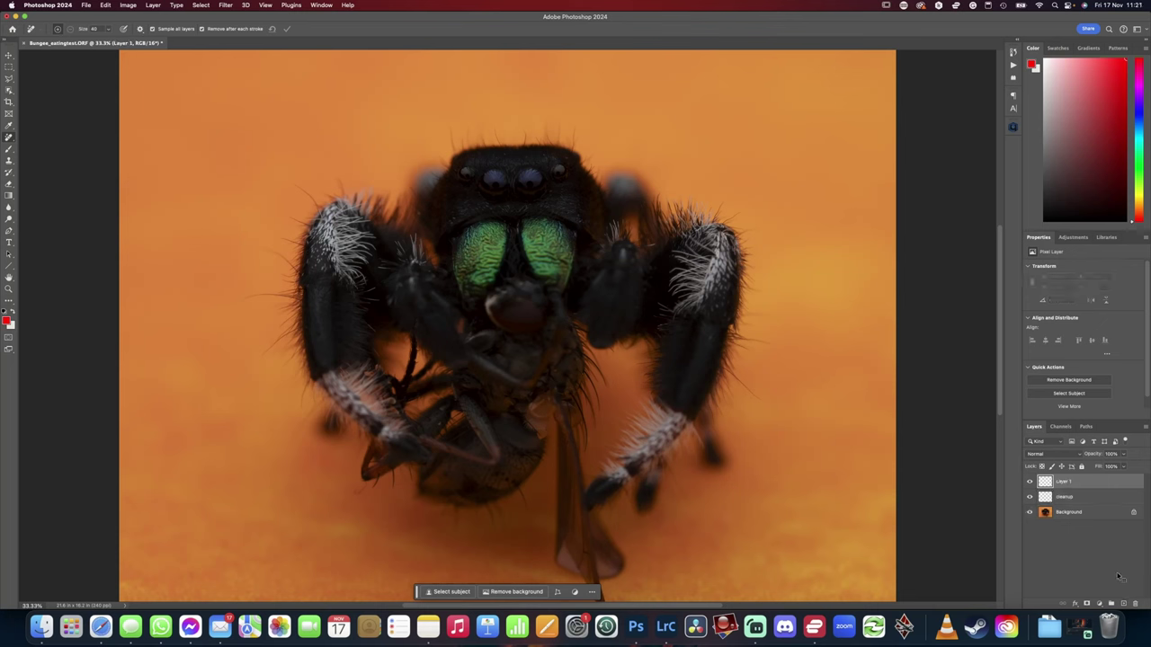
right_click(1093, 483)
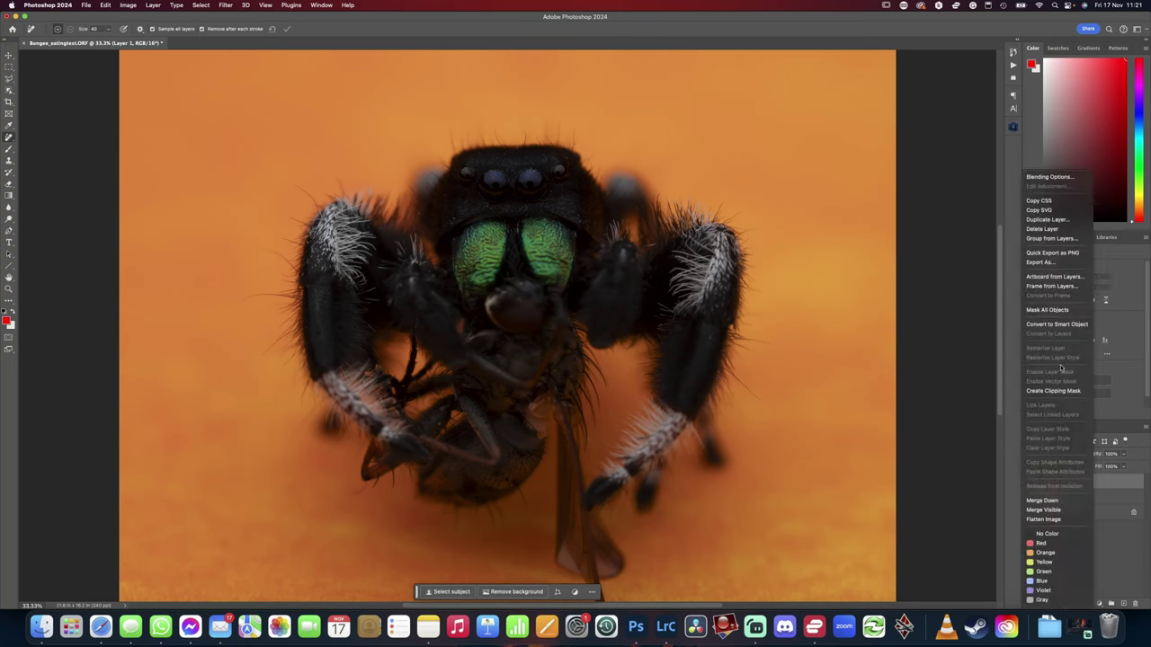
click(1066, 326)
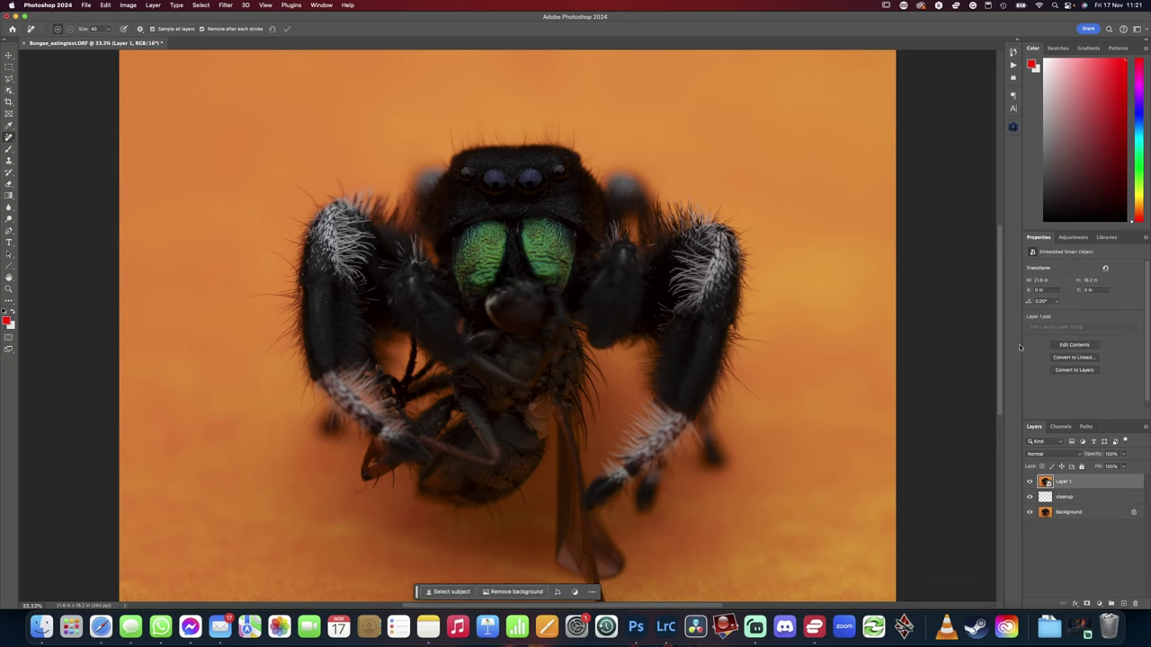
click(227, 5)
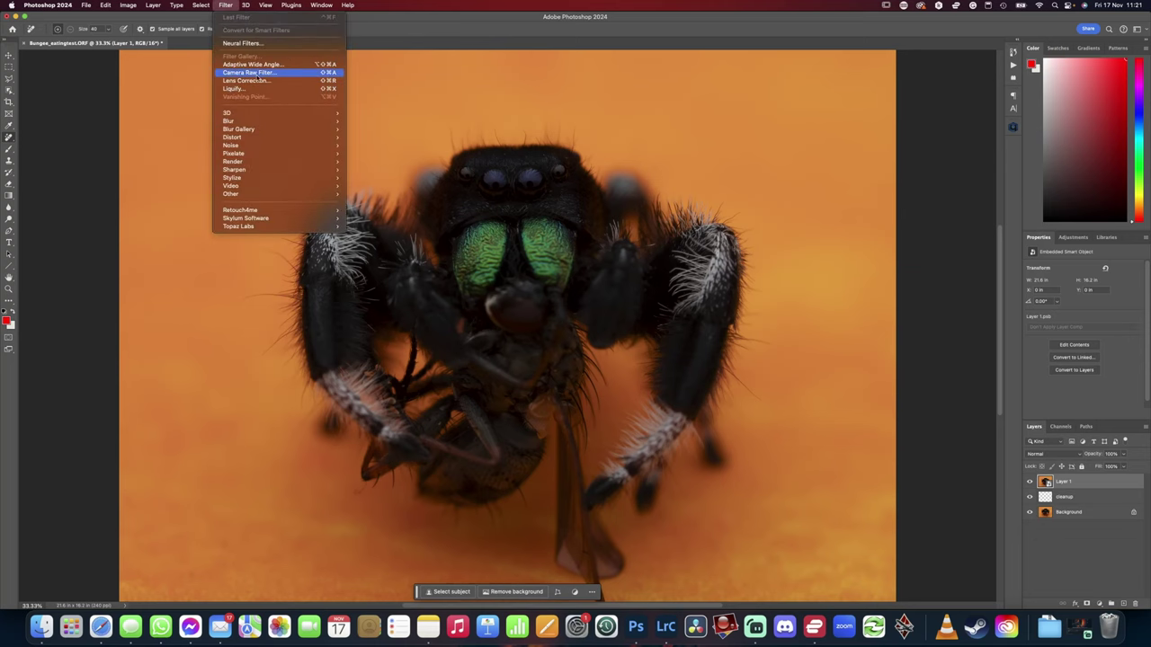
Apply the Camera Raw Boom preset to Layer 1 at an amount of 50.
click(258, 73)
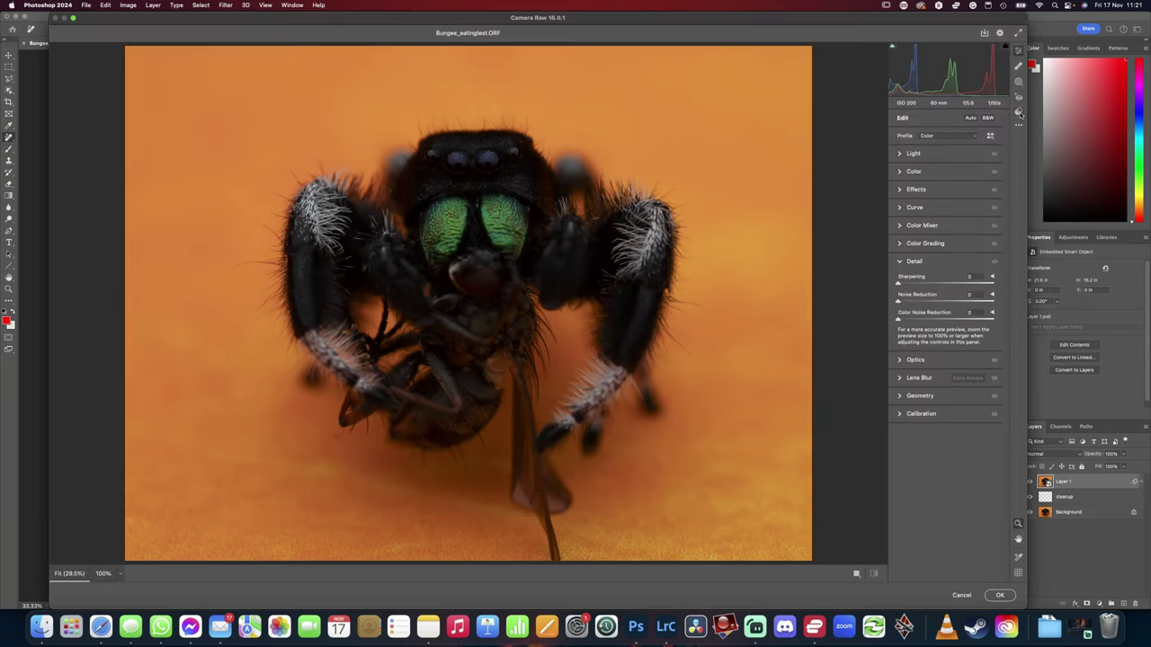
click(1019, 111)
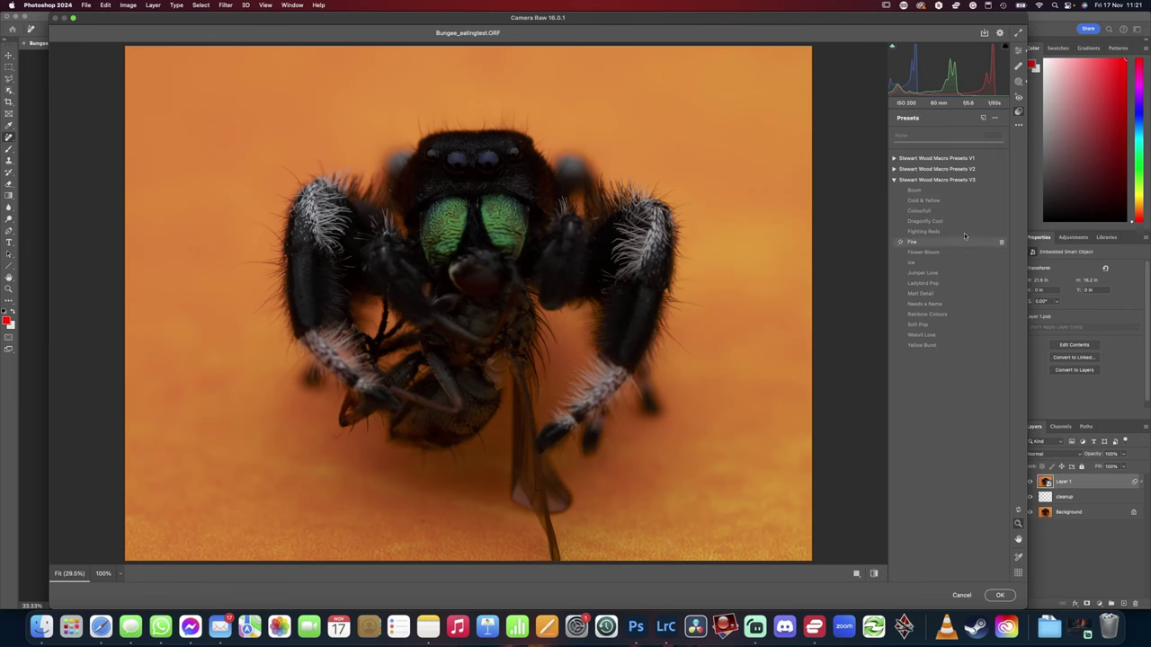
click(995, 119)
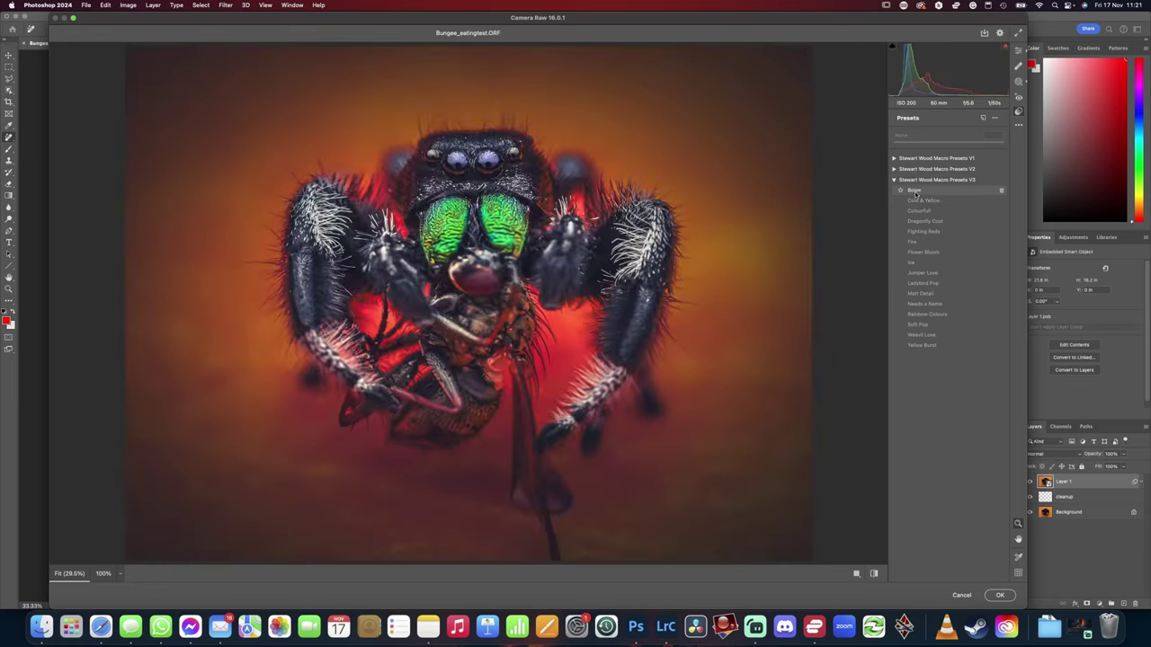
click(916, 192)
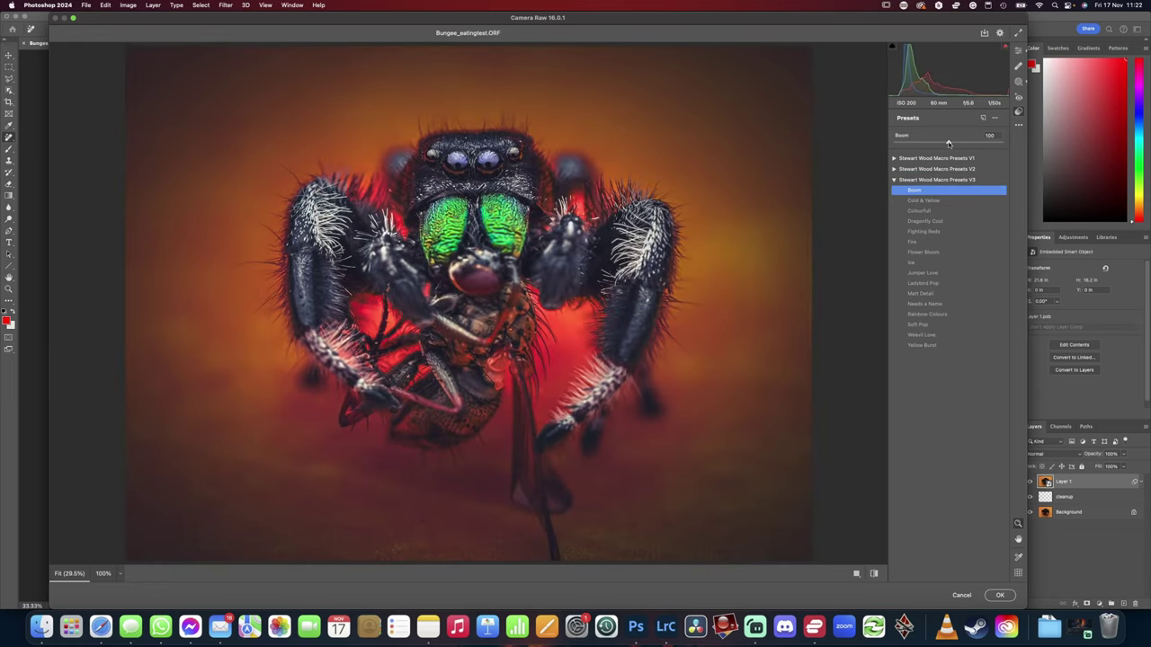
drag(948, 144, 925, 144)
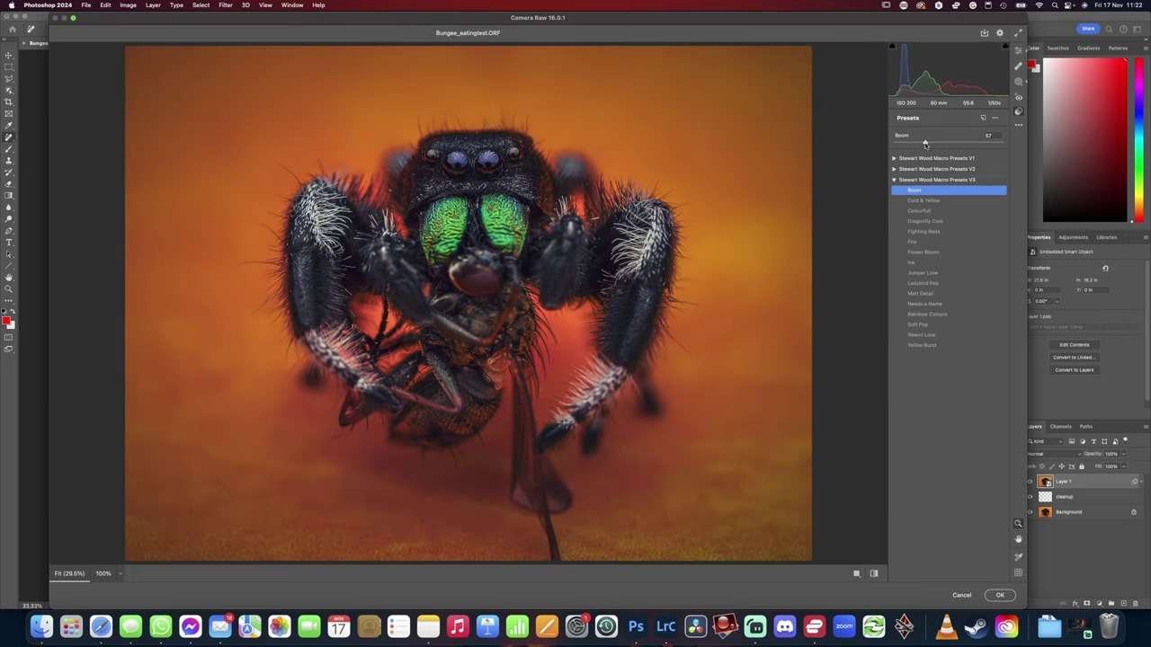
drag(923, 143, 920, 144)
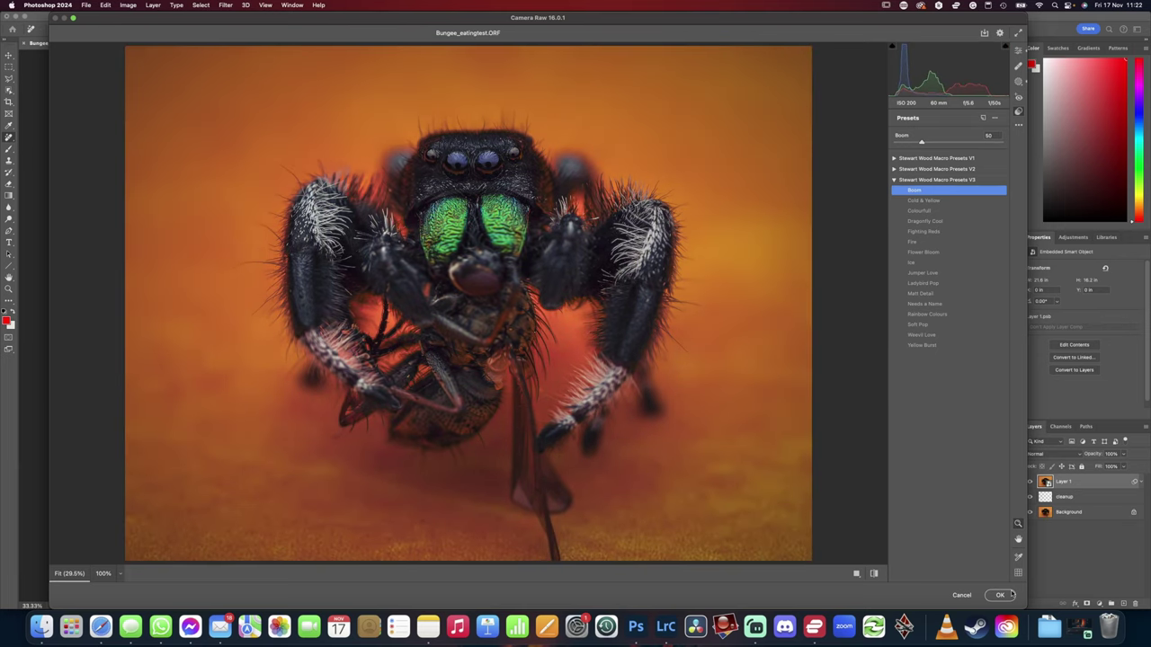
click(1000, 595)
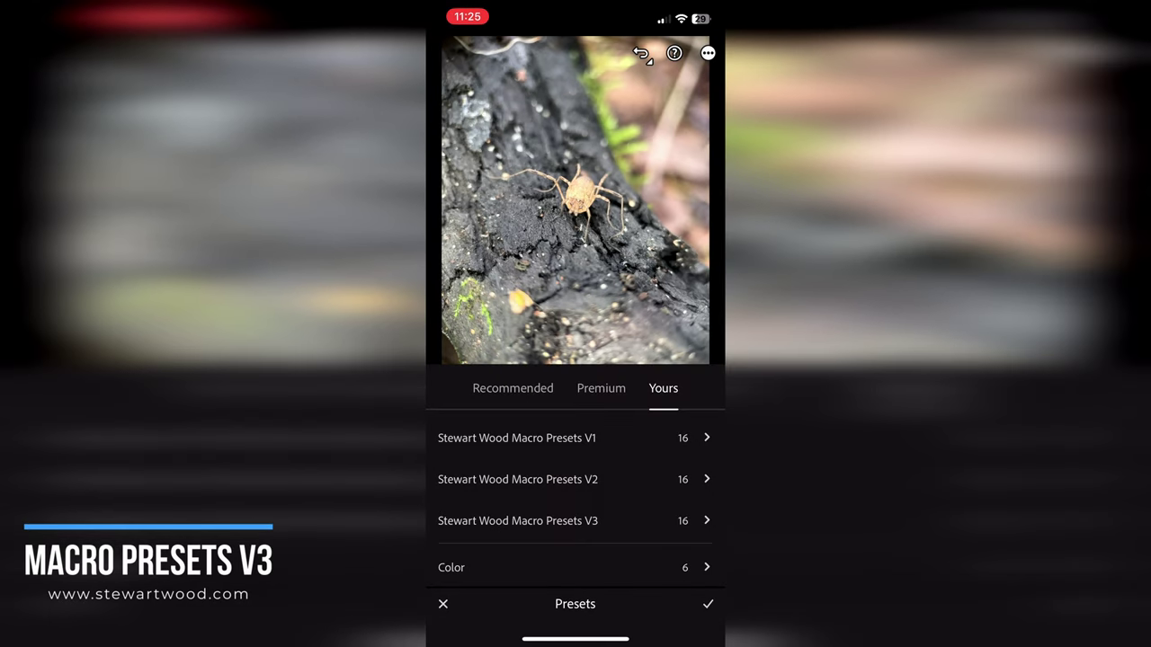
In Macro Presets V3, preview Flower Bloom and Ice, then keep Dragonfly Cool on the spider.
click(517, 520)
scroll(575, 504, down, 3)
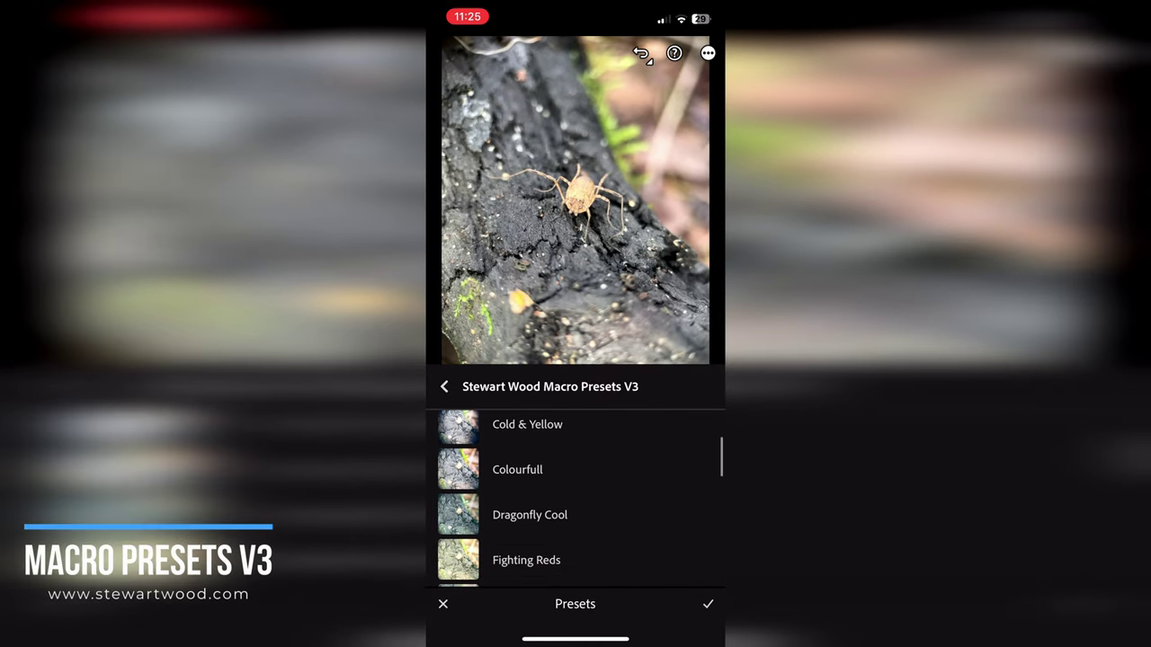
scroll(576, 503, down, 2)
scroll(575, 503, down, 2)
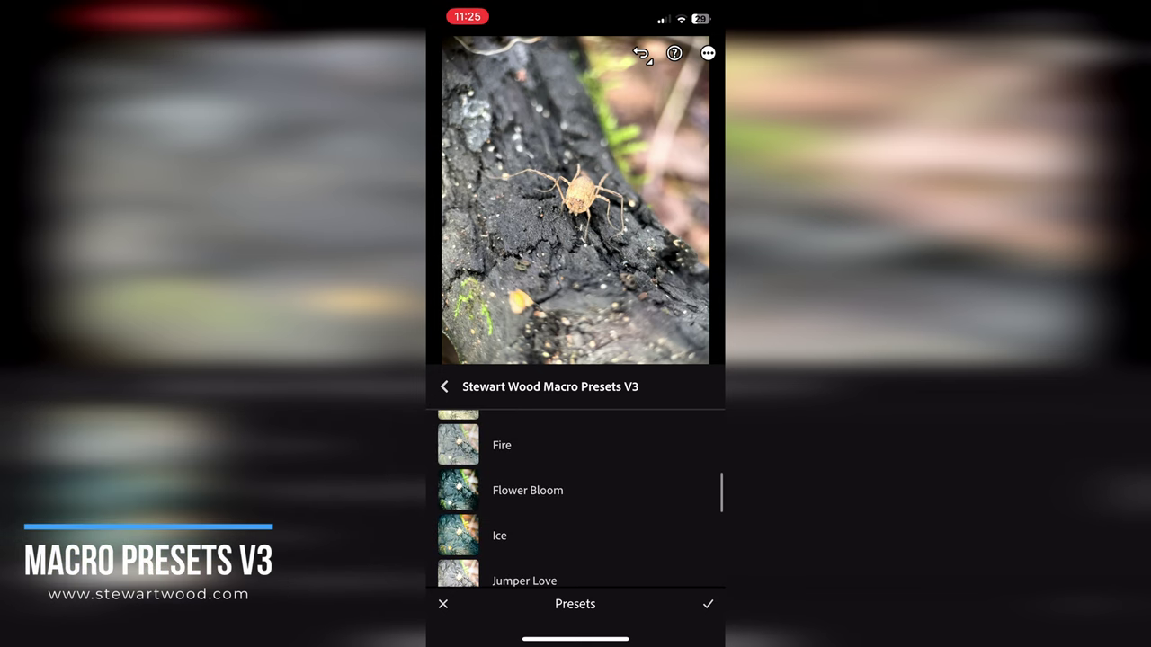
click(458, 490)
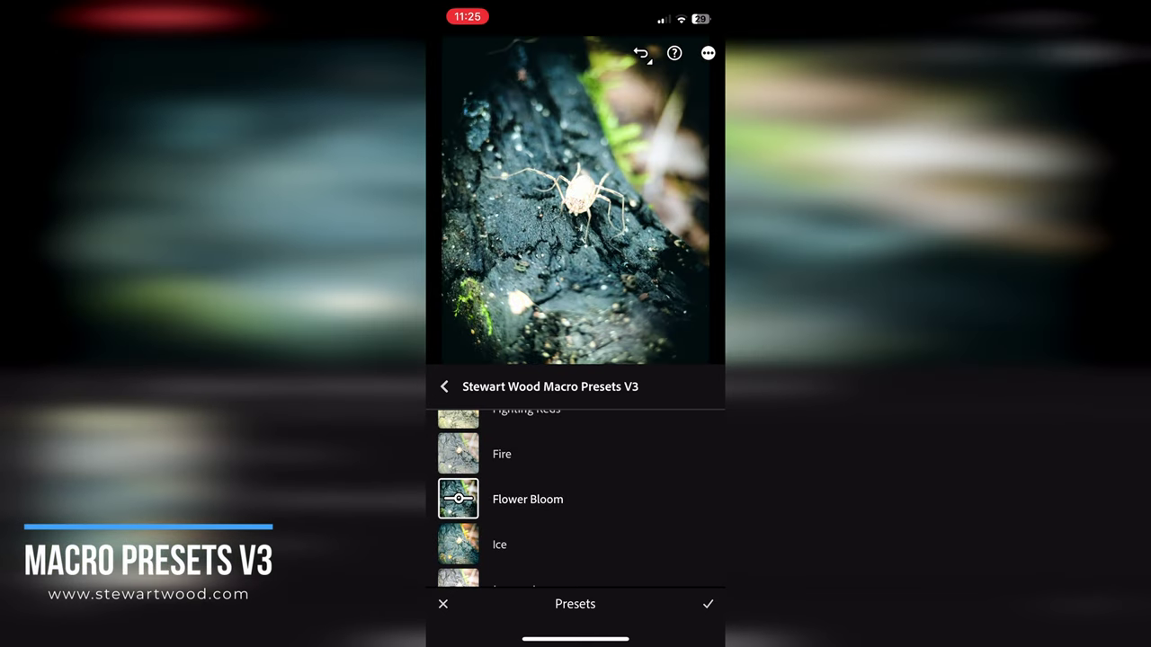
click(458, 544)
scroll(575, 499, up, 2)
click(458, 467)
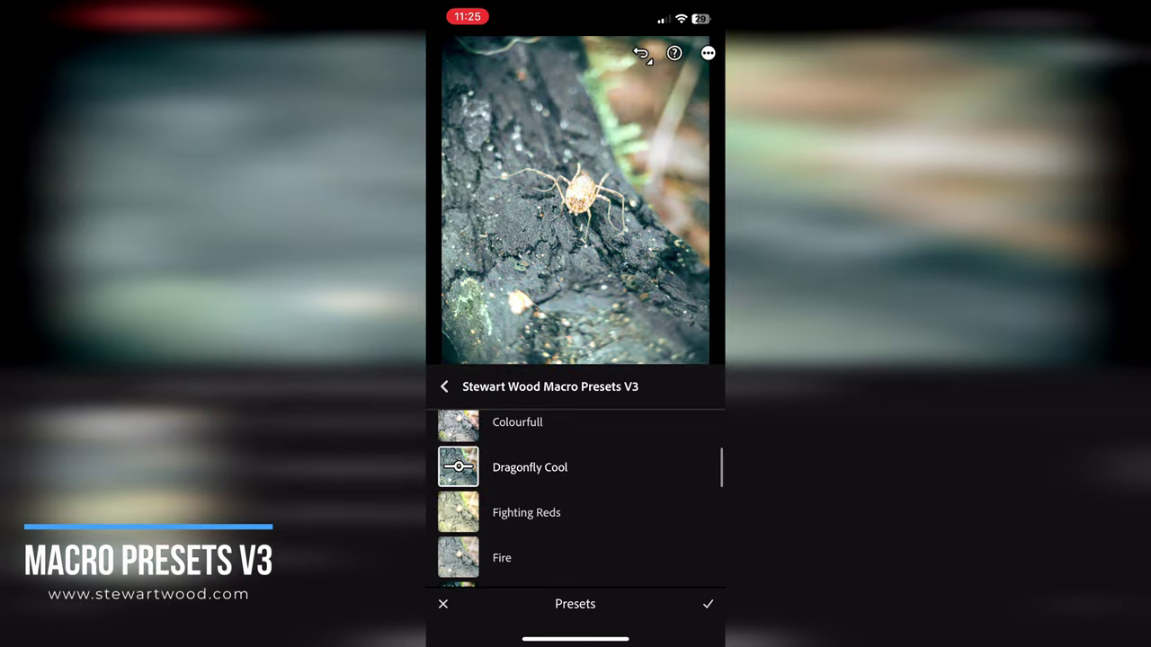
click(707, 604)
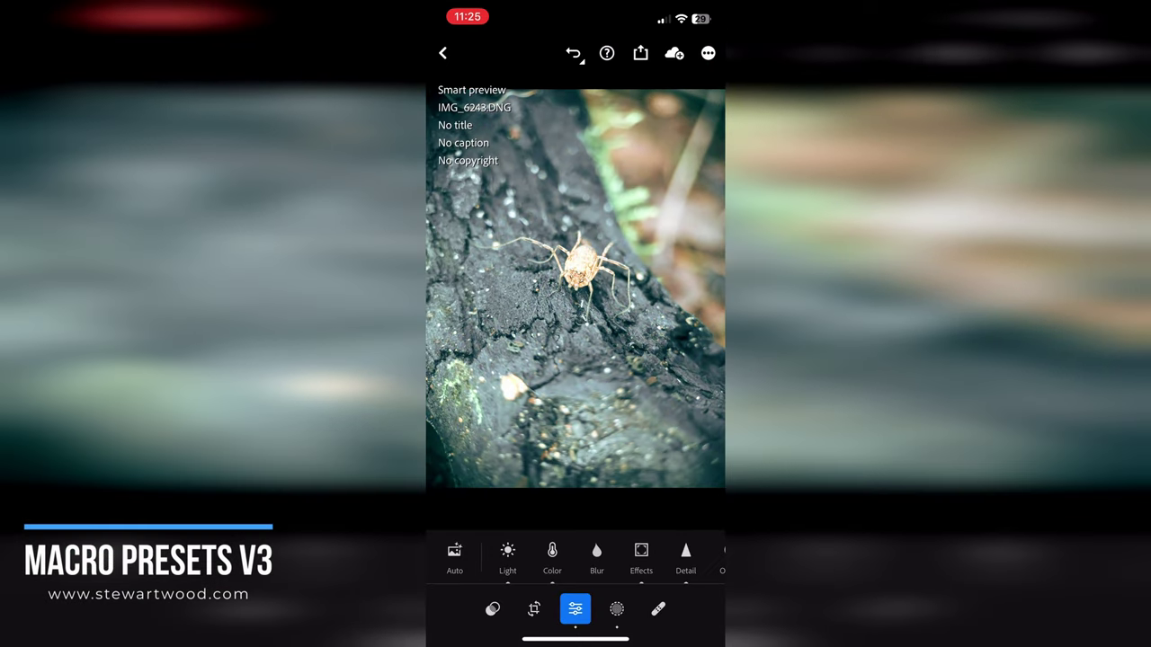